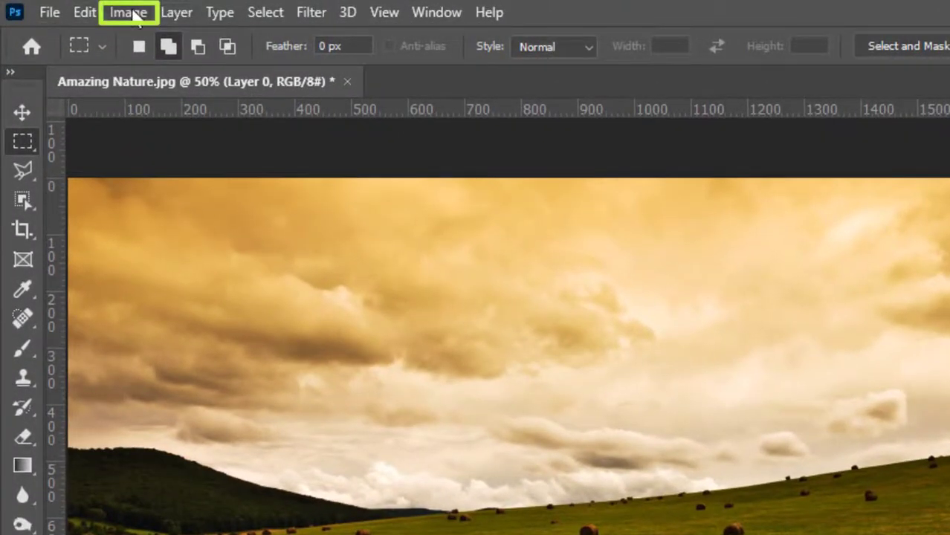
# Apply a Levels adjustment to the landscape photo using the automatic correction.
pyautogui.click(132, 13)
pyautogui.moveTo(184, 73)
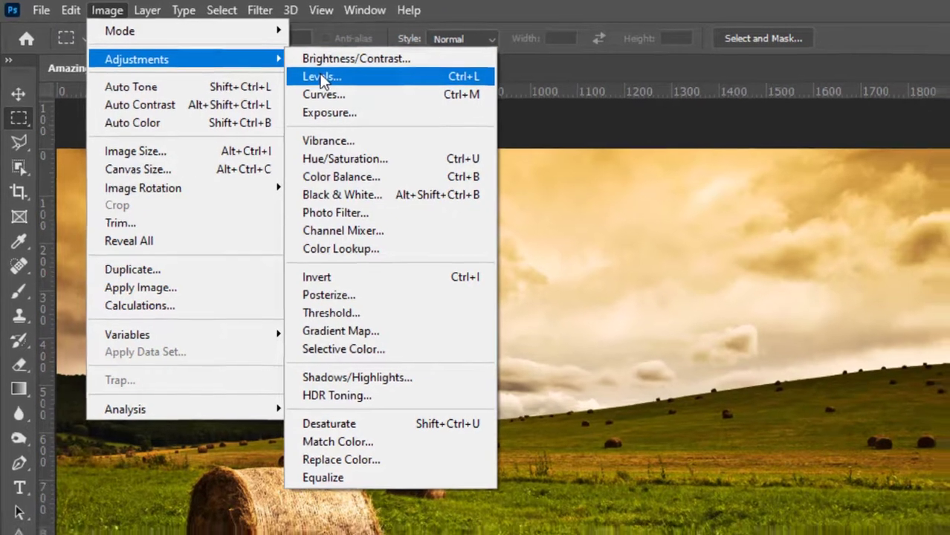
pyautogui.click(325, 77)
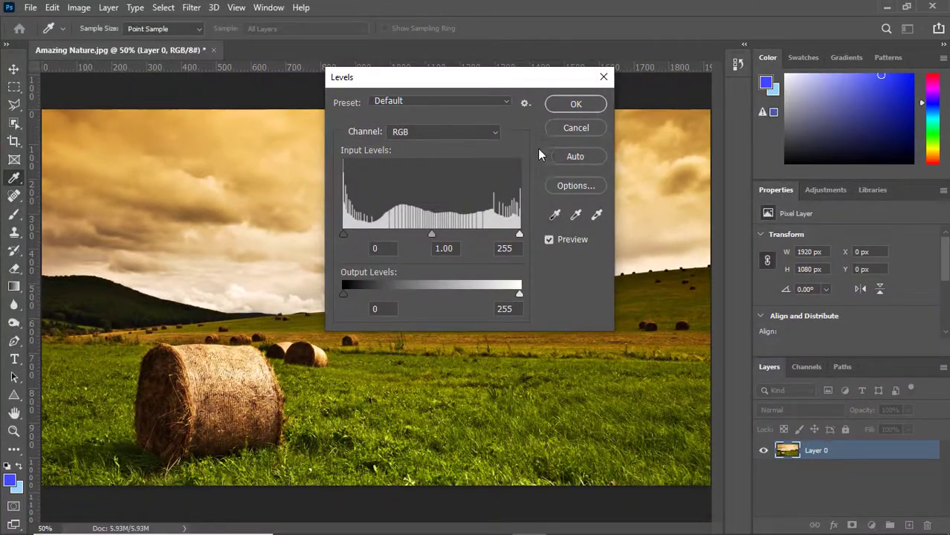
pyautogui.click(562, 157)
pyautogui.click(555, 104)
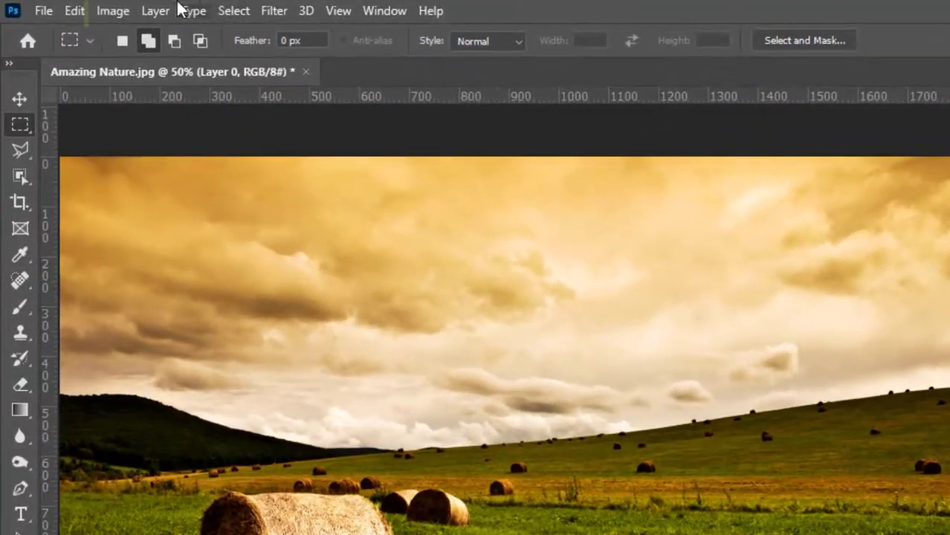
# Apply a Curves adjustment with automatic correction to the photo, and run Auto Tone on it.
pyautogui.click(122, 13)
pyautogui.moveTo(169, 63)
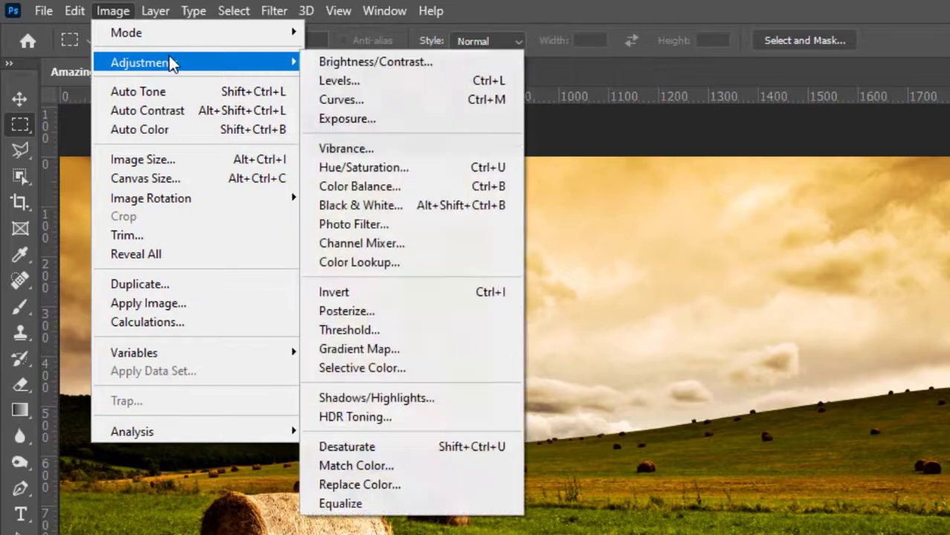
pyautogui.click(349, 99)
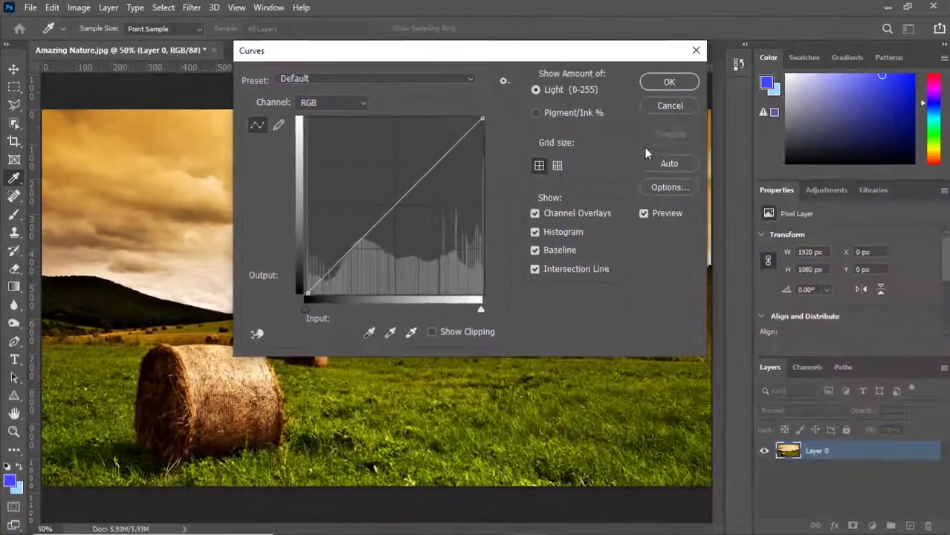
pyautogui.click(824, 202)
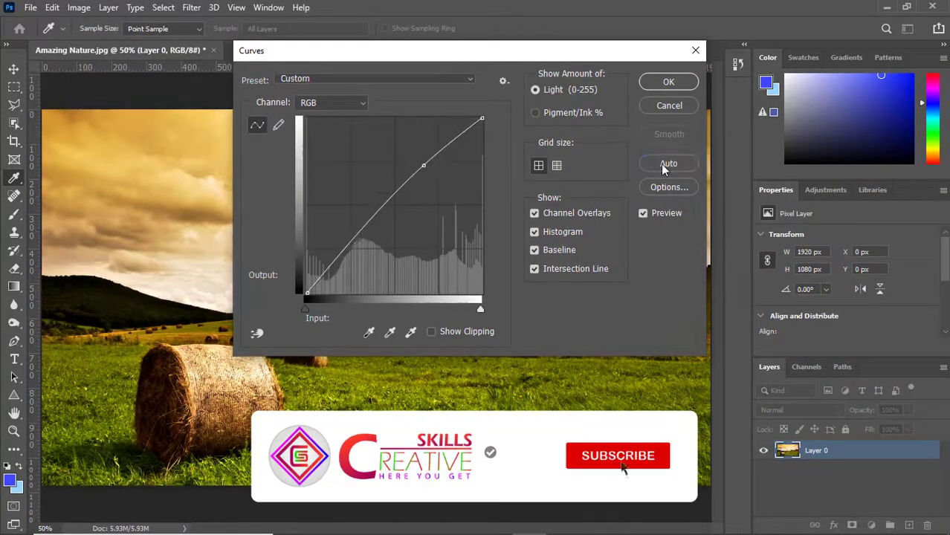
pyautogui.click(655, 85)
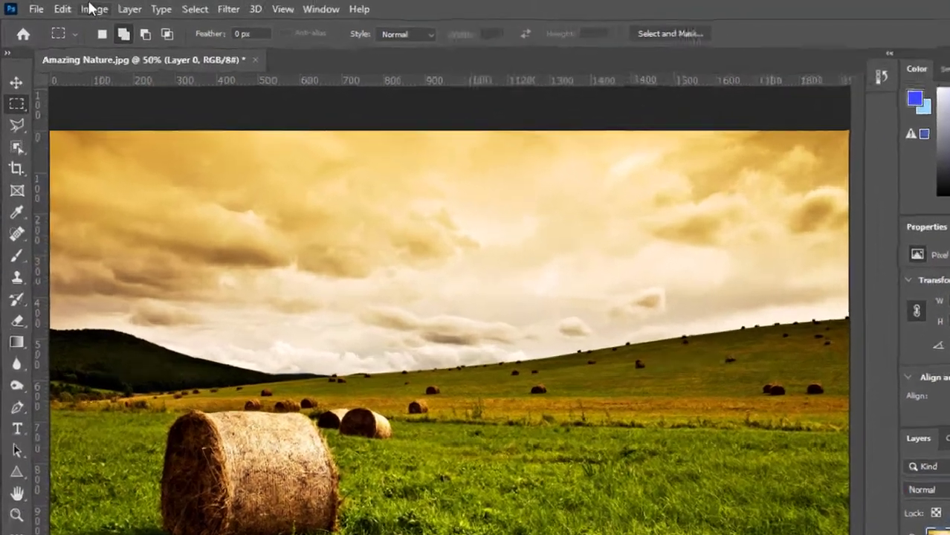
pyautogui.click(95, 9)
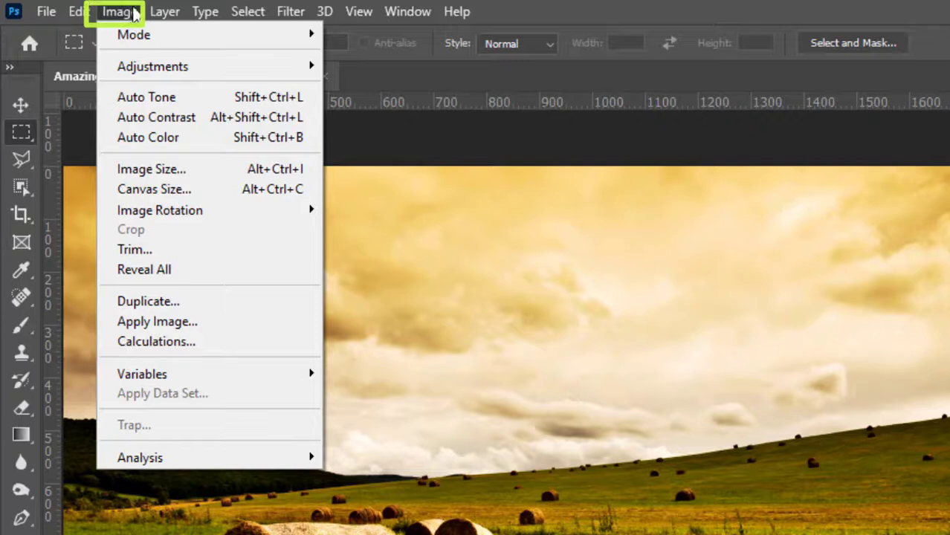
pyautogui.click(128, 99)
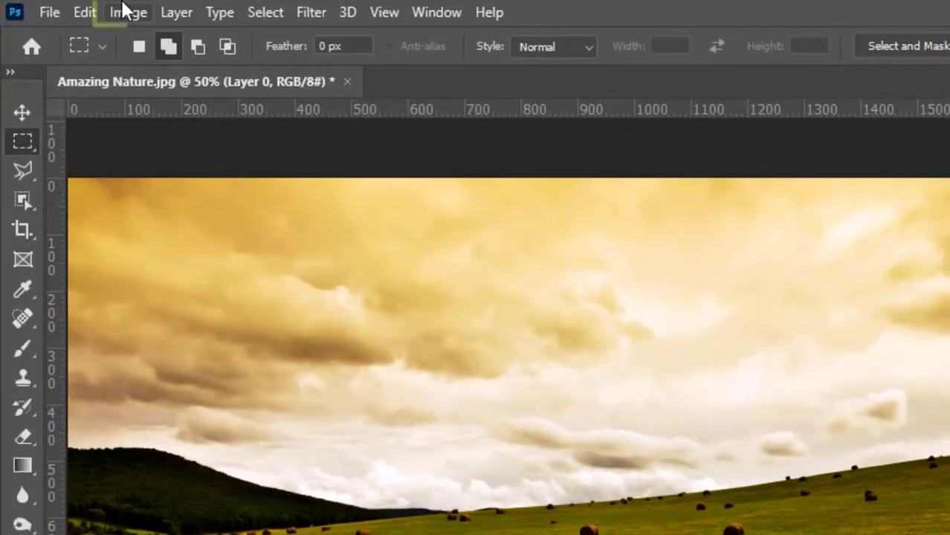
# Apply a Hue/Saturation adjustment with Colorize enabled to tint the whole photo.
pyautogui.click(126, 11)
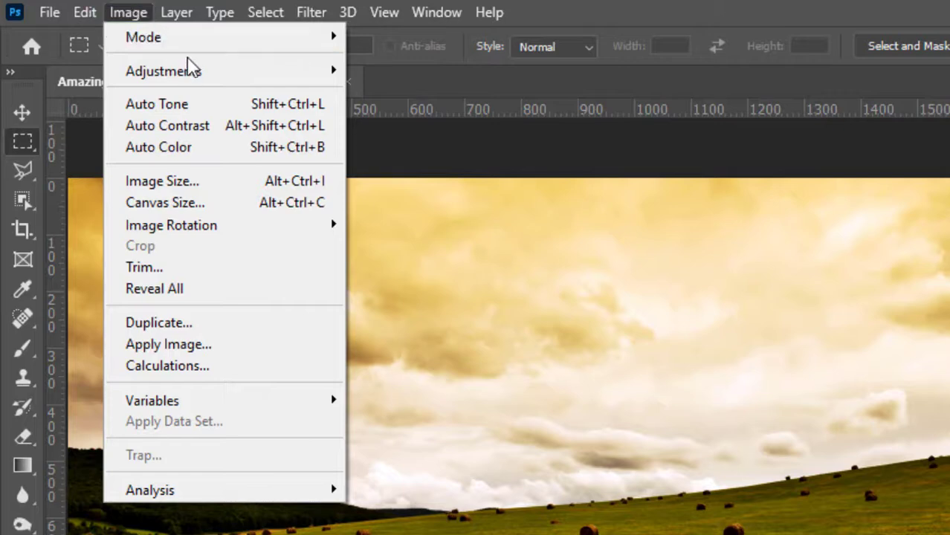
pyautogui.moveTo(212, 77)
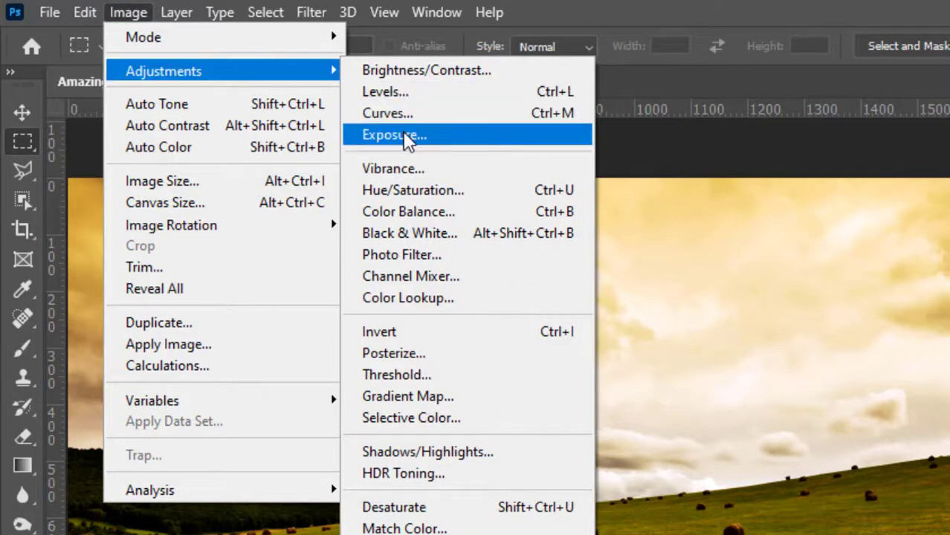
pyautogui.click(417, 192)
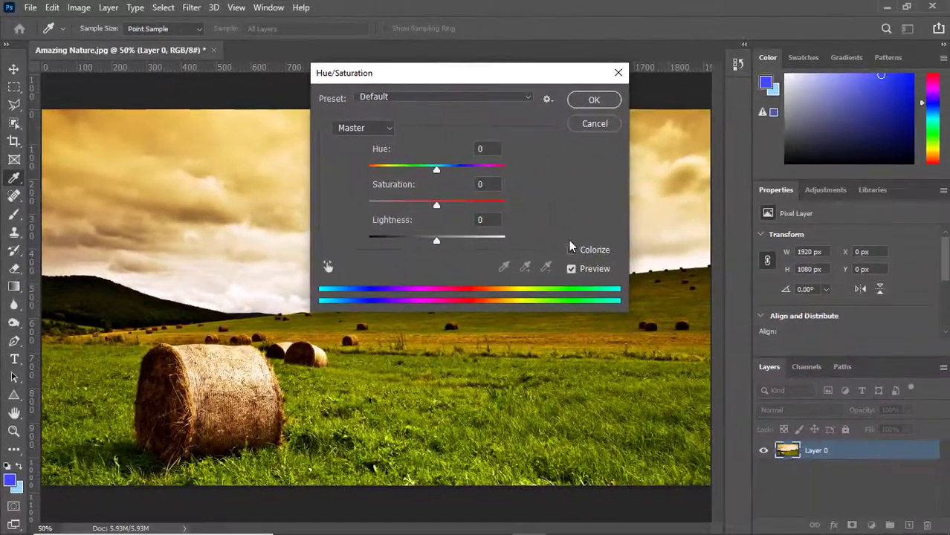
pyautogui.click(572, 250)
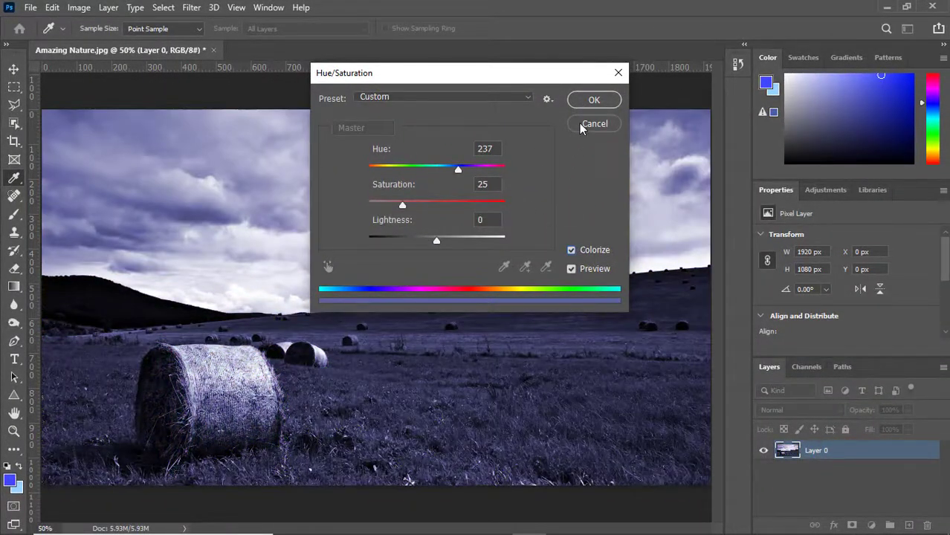
pyautogui.click(592, 100)
pyautogui.press('m')
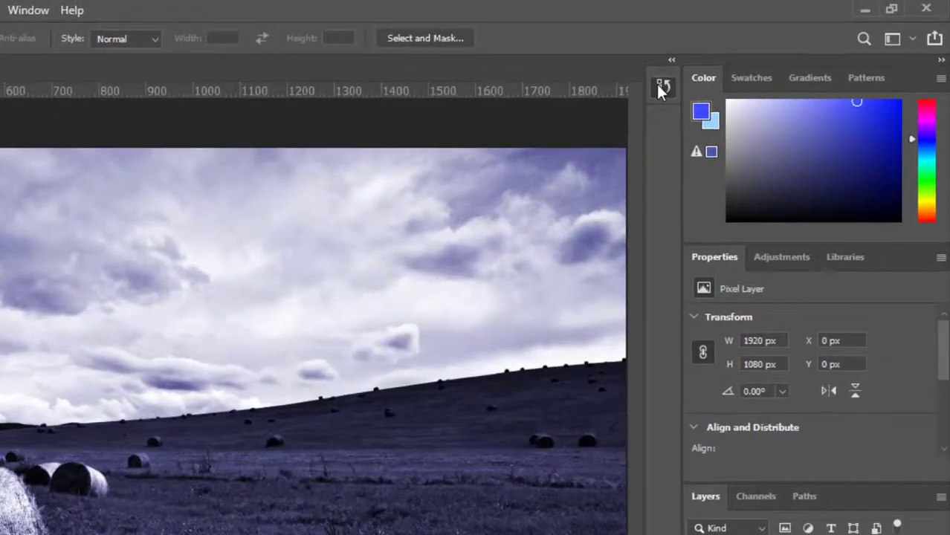
# Open the History panel and enlarge it to fit the full list of recorded states.
pyautogui.click(737, 66)
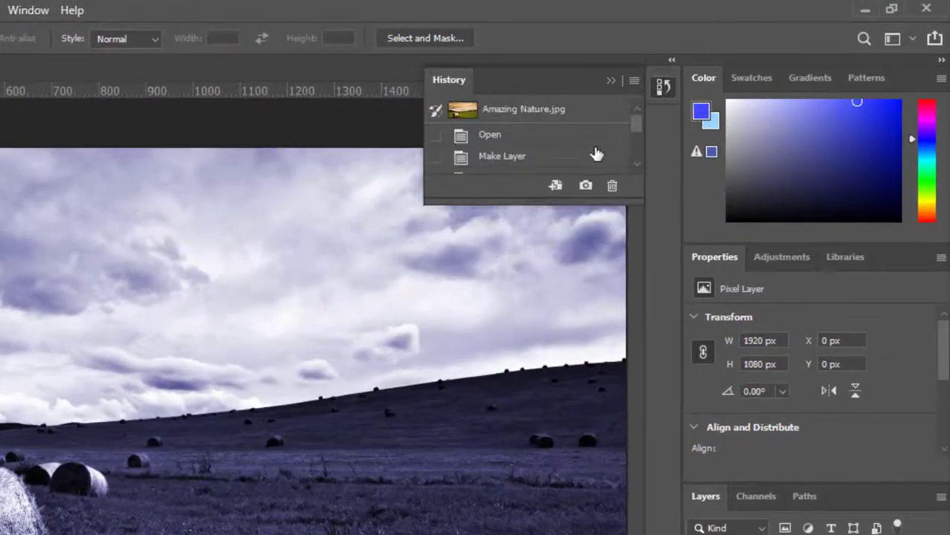
pyautogui.moveTo(548, 202); pyautogui.dragTo(551, 376)
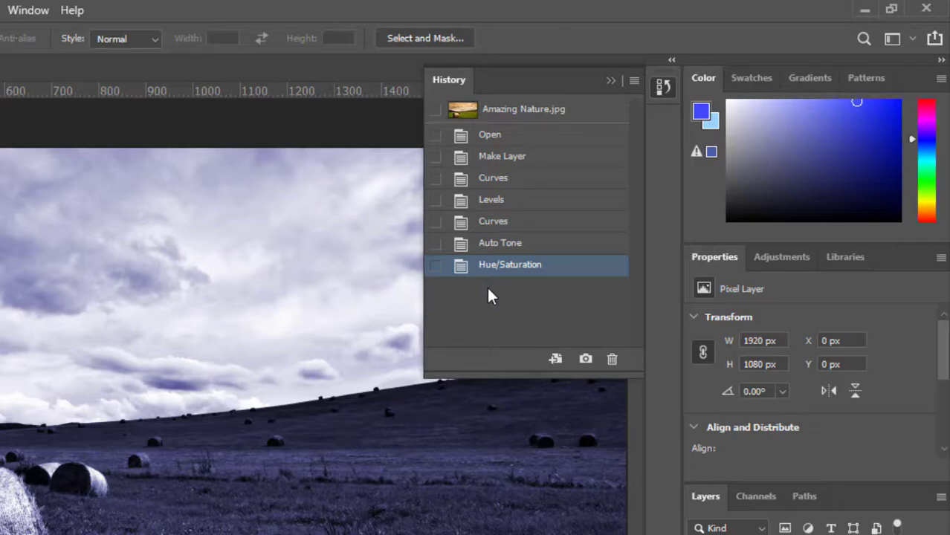
# Step the image back to the second Curves state and the Make Layer state, and return it to Hue/Saturation.
pyautogui.click(497, 223)
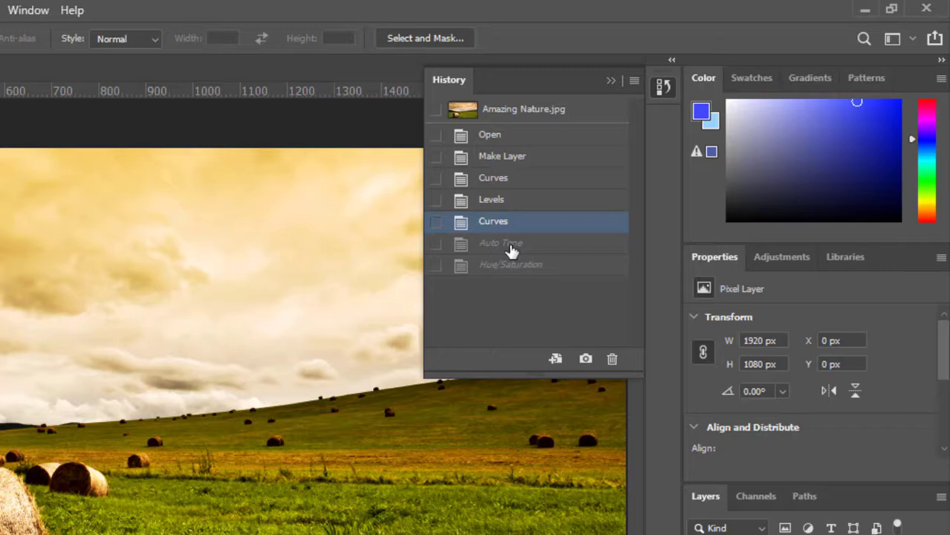
pyautogui.click(513, 163)
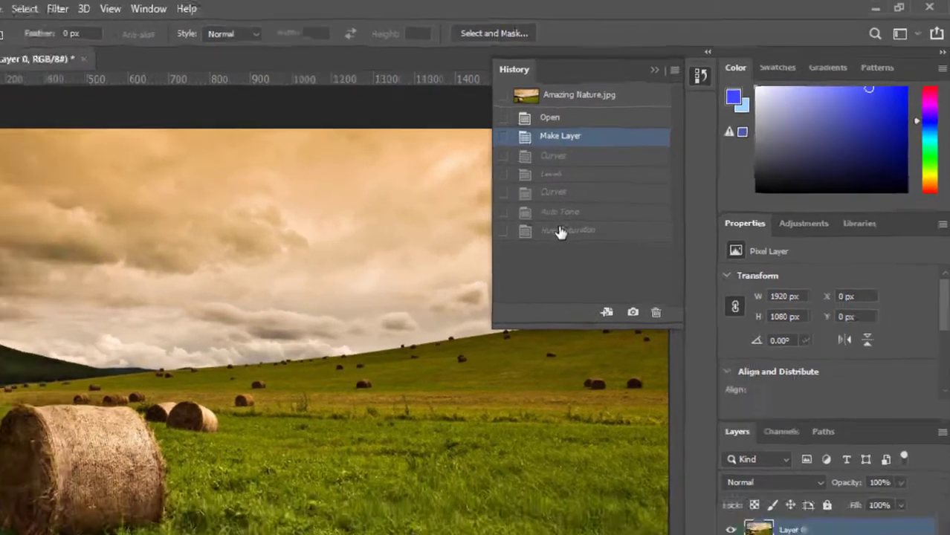
pyautogui.click(505, 265)
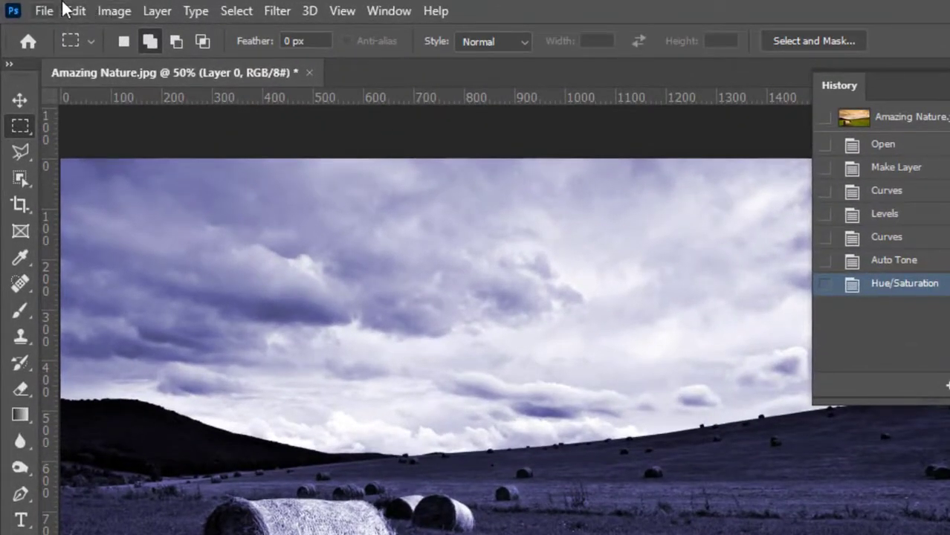
# Undo the Hue/Saturation adjustment and the Auto Tone correction one after the other.
pyautogui.click(77, 11)
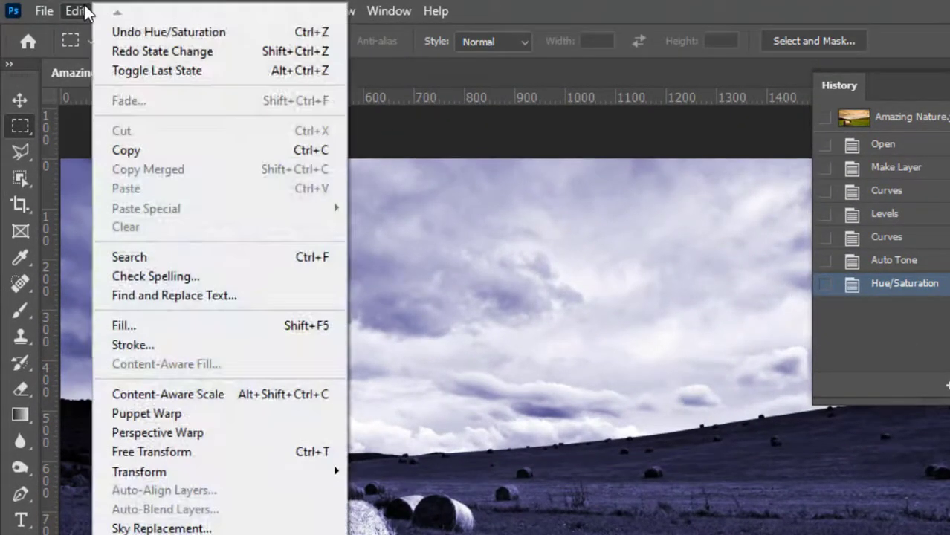
pyautogui.click(151, 32)
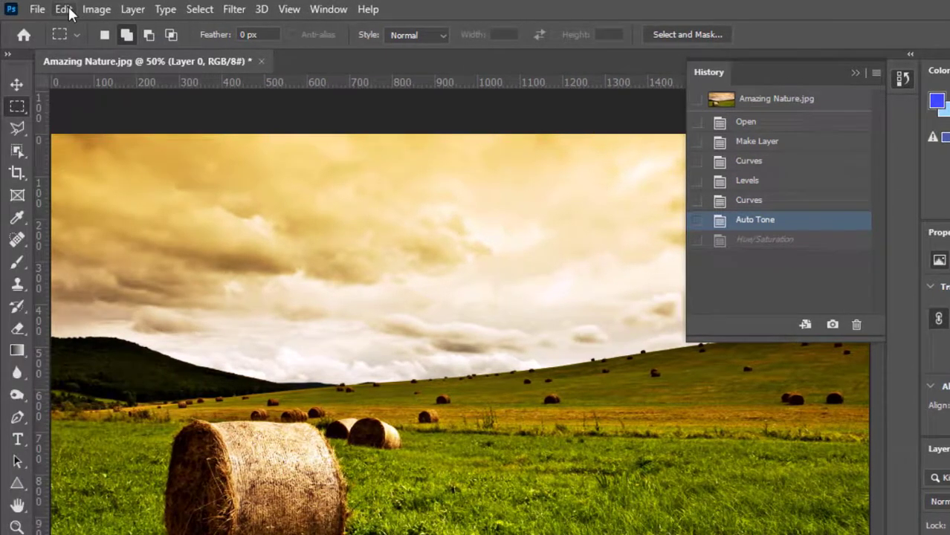
pyautogui.click(65, 10)
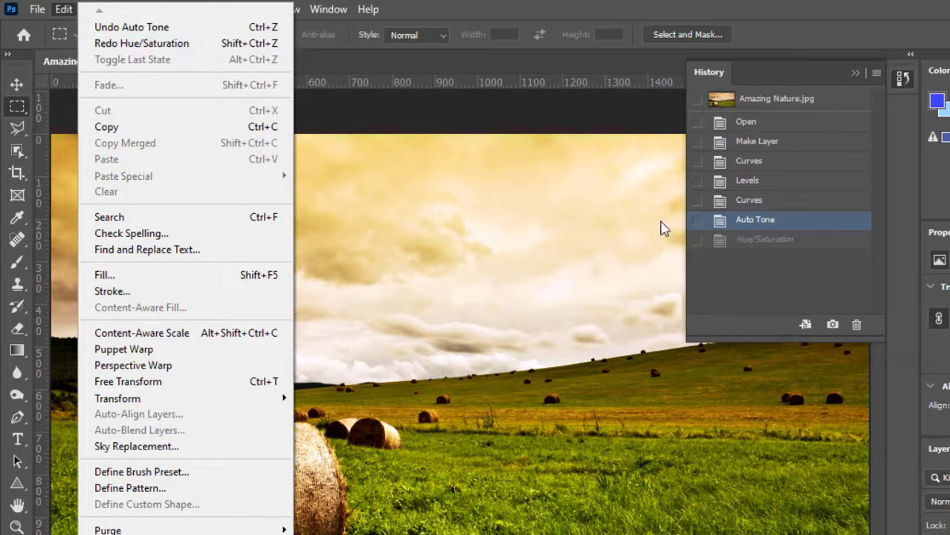
pyautogui.click(641, 181)
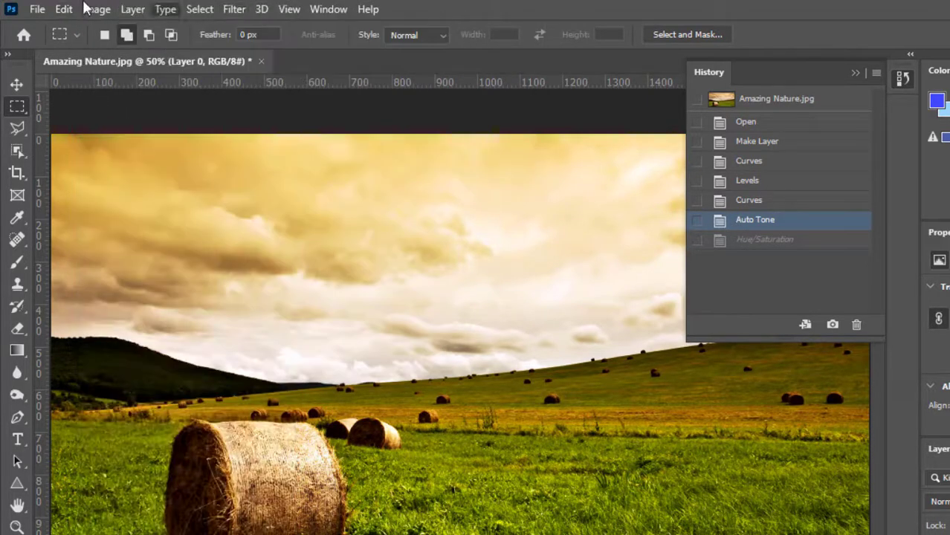
pyautogui.click(63, 9)
pyautogui.click(119, 27)
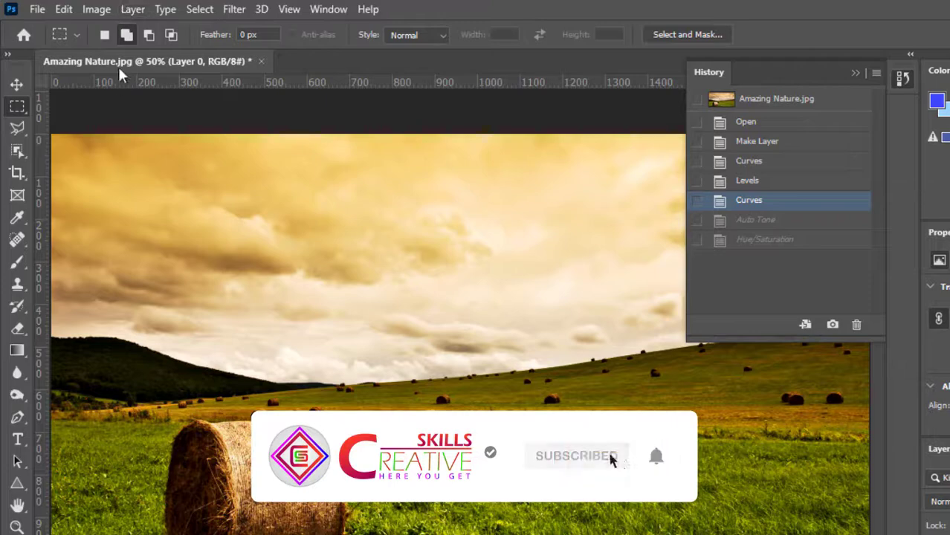
# Redo the Auto Tone correction on the photo.
pyautogui.click(97, 11)
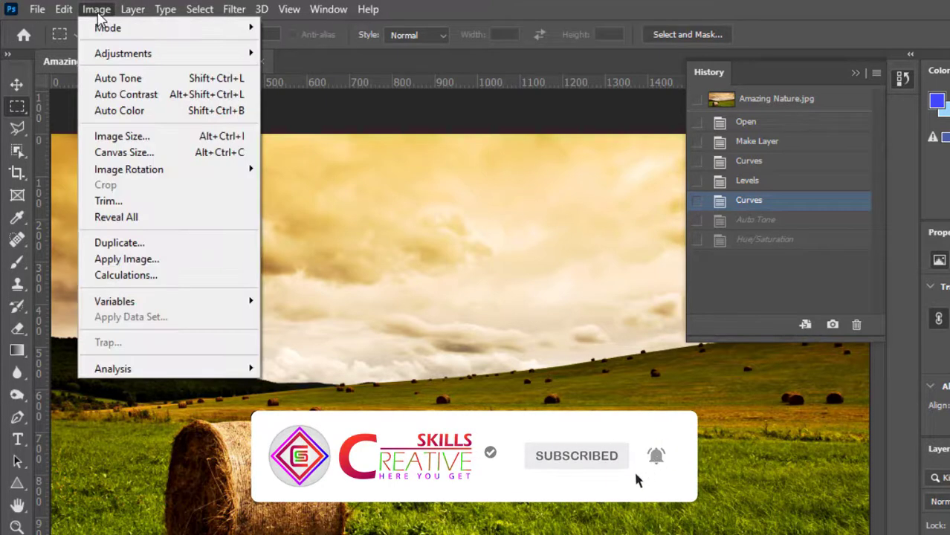
pyautogui.moveTo(64, 10)
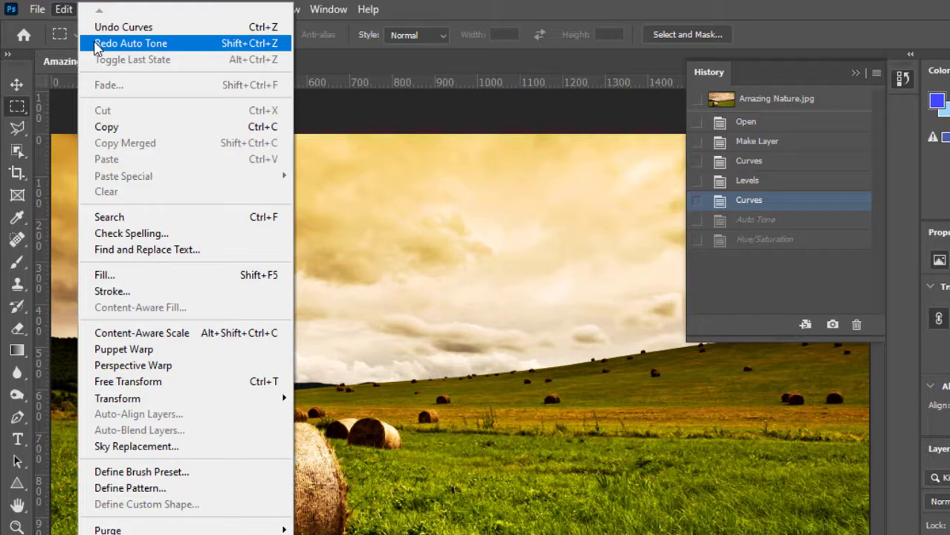
pyautogui.click(97, 45)
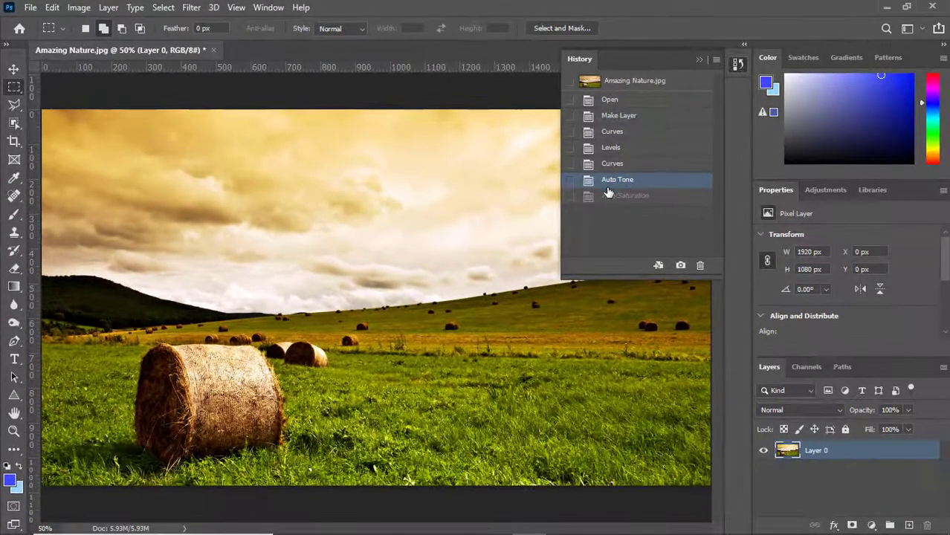
pyautogui.click(52, 8)
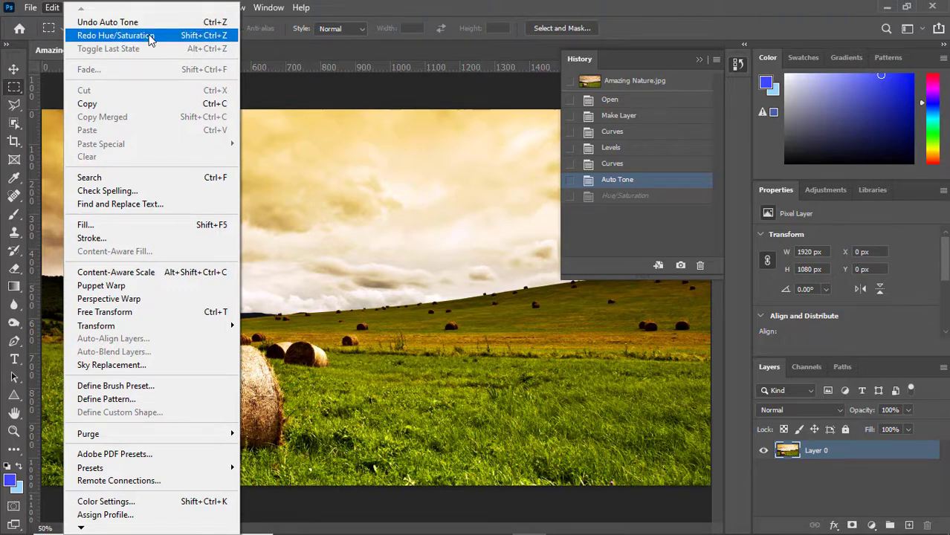
pyautogui.click(310, 51)
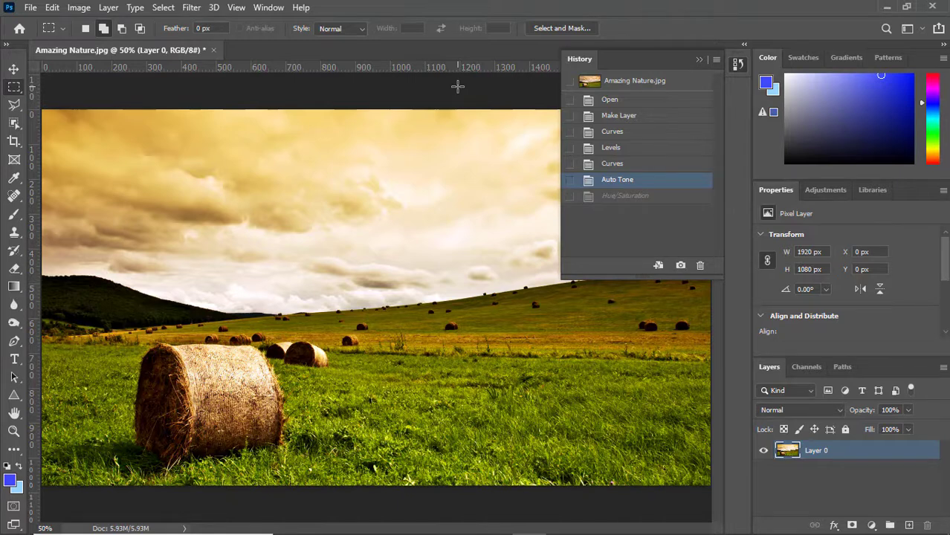
# Try adjusting the number of History States in the Performance preferences, and cancel without saving.
pyautogui.click(51, 8)
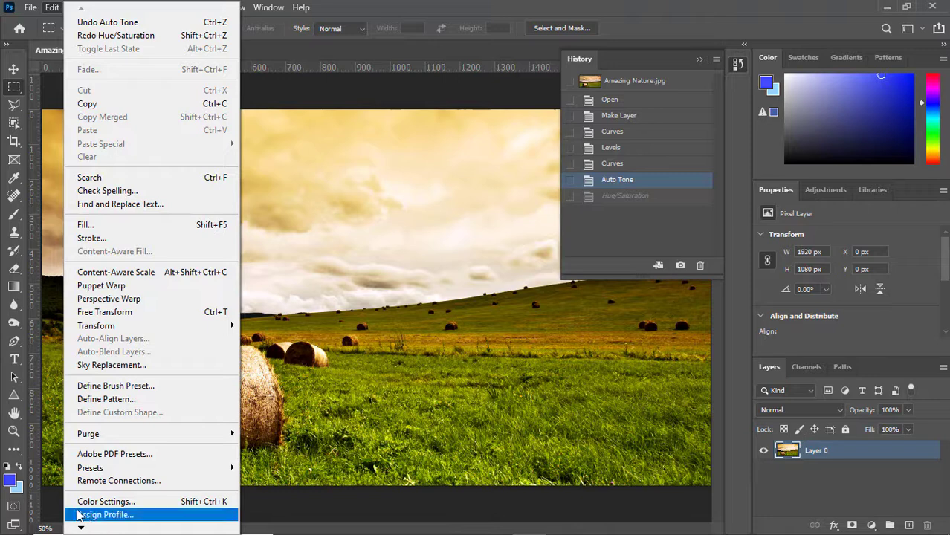
pyautogui.moveTo(81, 528)
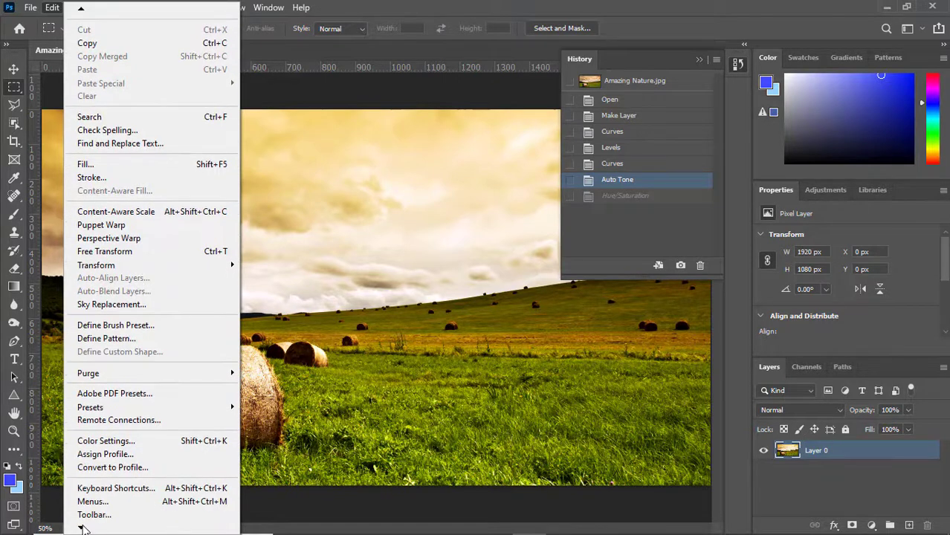
pyautogui.moveTo(96, 510)
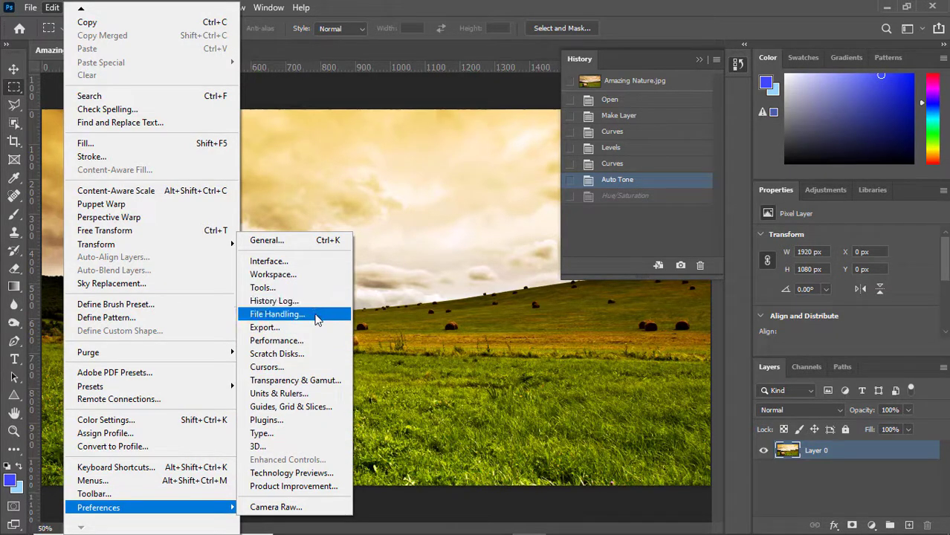
pyautogui.click(304, 343)
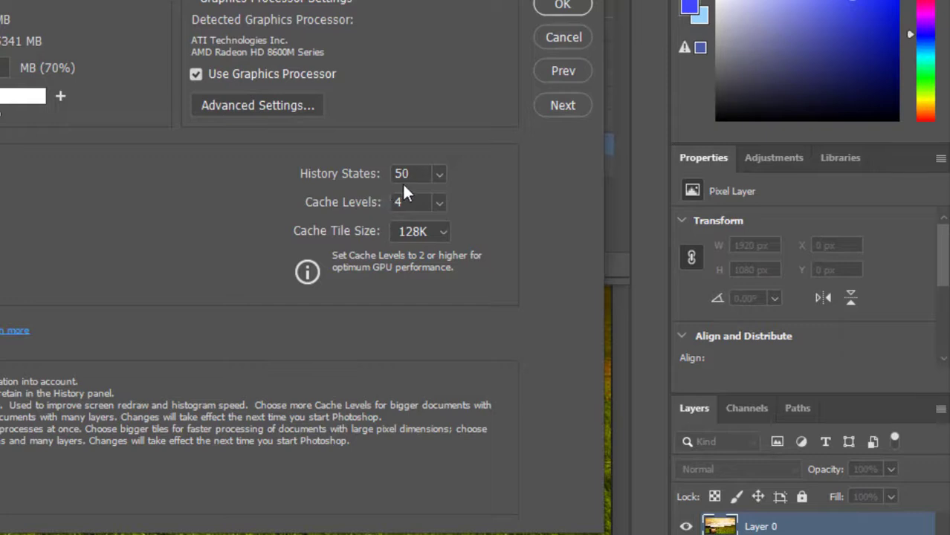
pyautogui.click(441, 176)
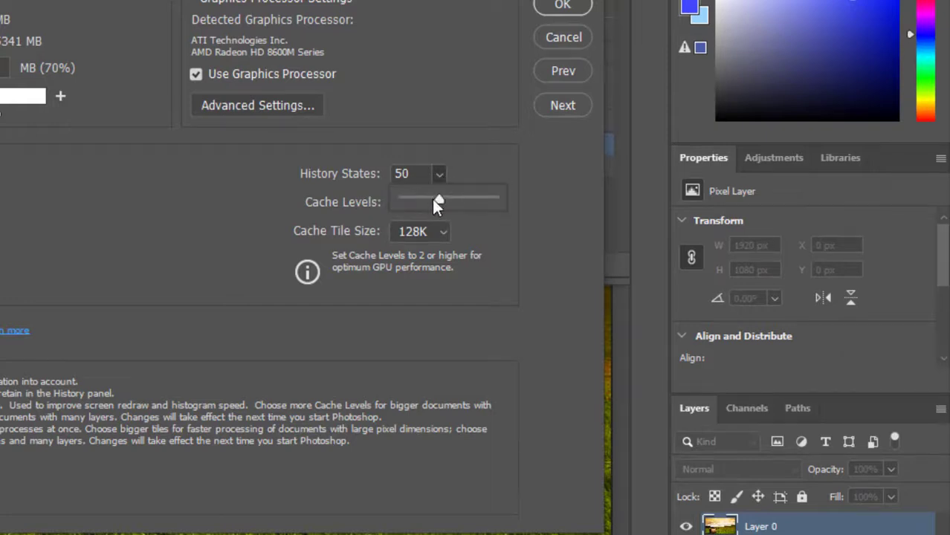
pyautogui.moveTo(437, 203)
pyautogui.mouseDown()
pyautogui.moveTo(427, 199)
pyautogui.moveTo(444, 207)
pyautogui.mouseUp()
pyautogui.click(556, 38)
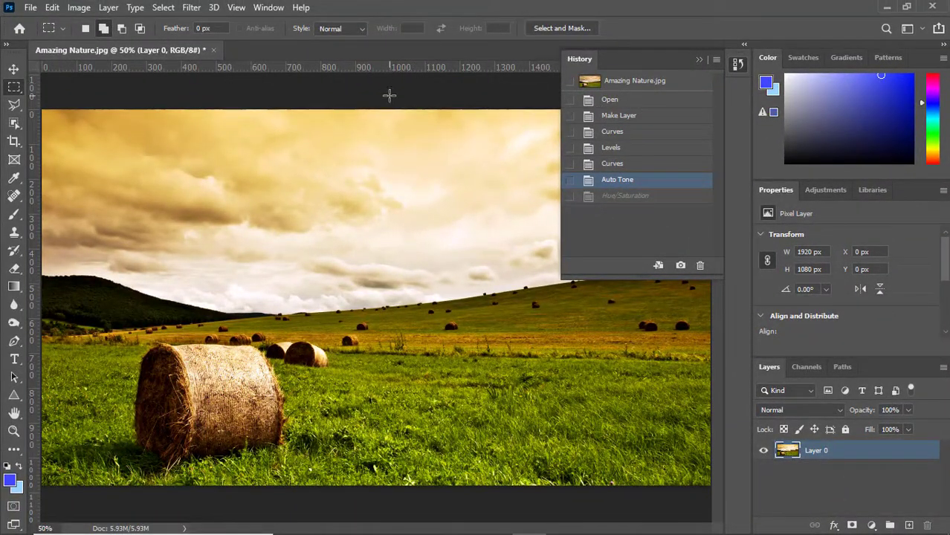
# Restore the image to its Hue/Saturation history state and collapse the History panel.
pyautogui.click(367, 144)
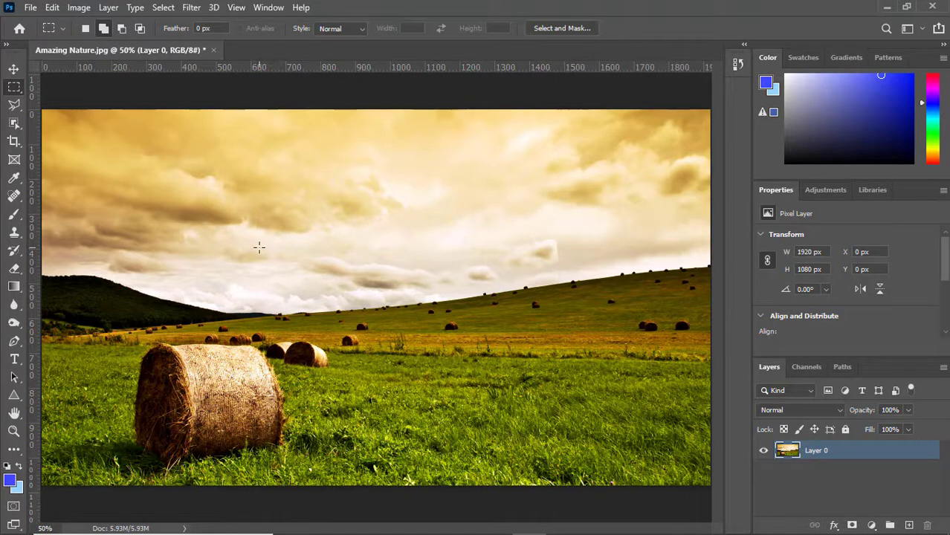
pyautogui.click(737, 64)
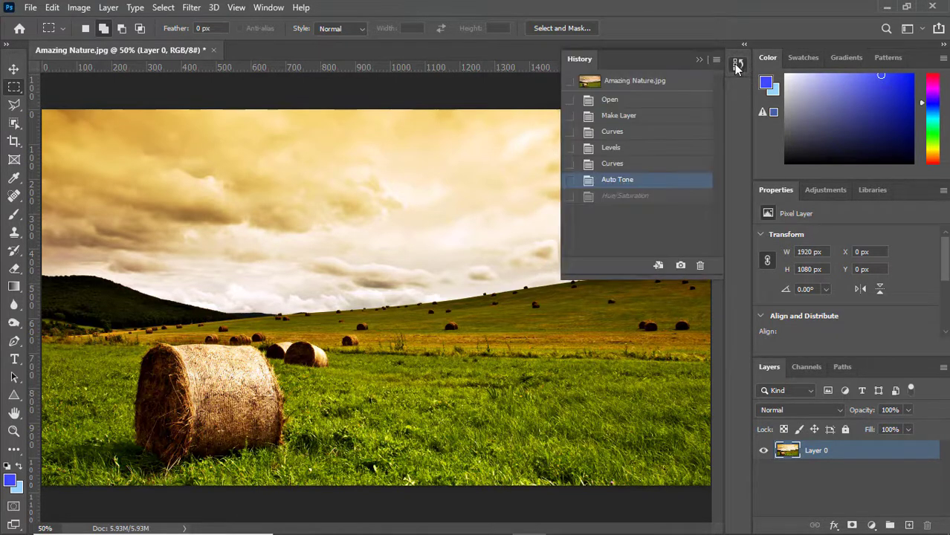
pyautogui.click(615, 197)
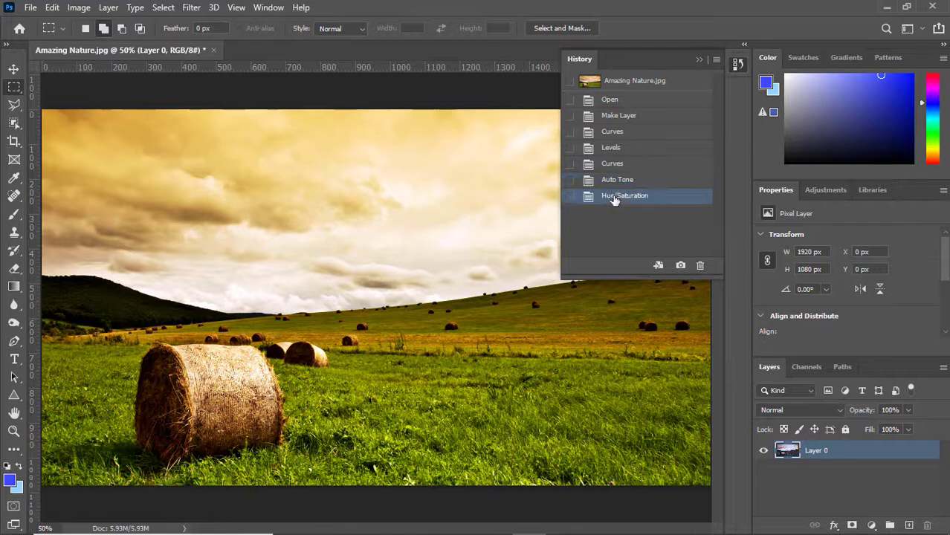
pyautogui.click(698, 60)
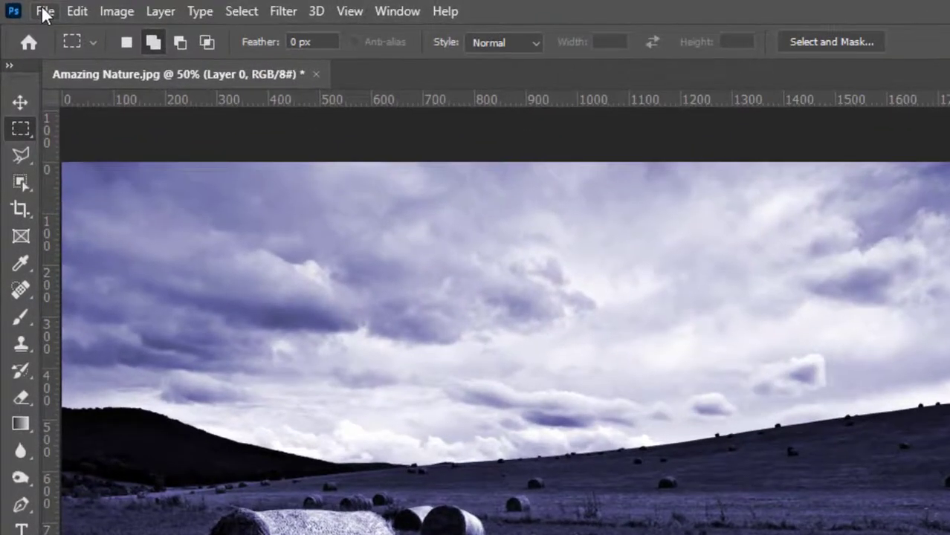
# Save the adjusted photo in Photoshop format as Amazing Nature.psd with layers kept.
pyautogui.click(45, 12)
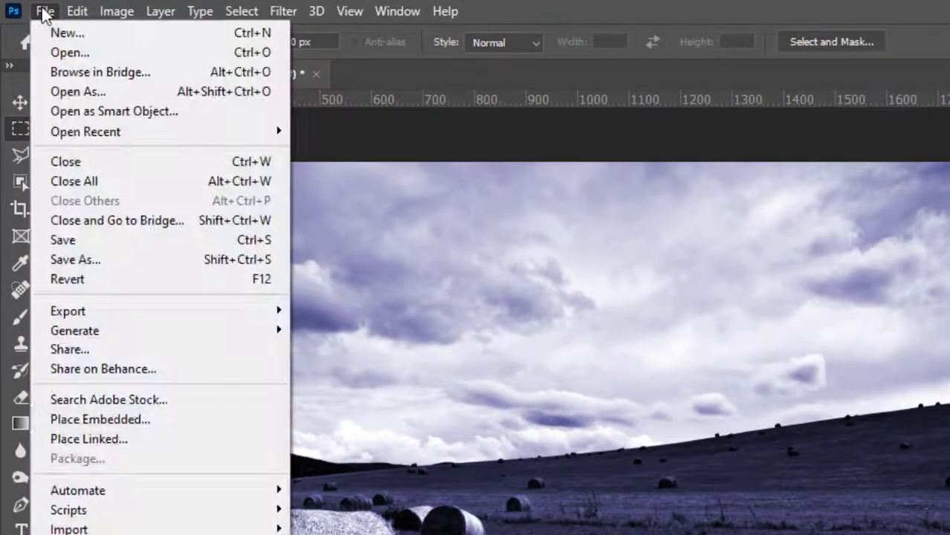
pyautogui.click(61, 246)
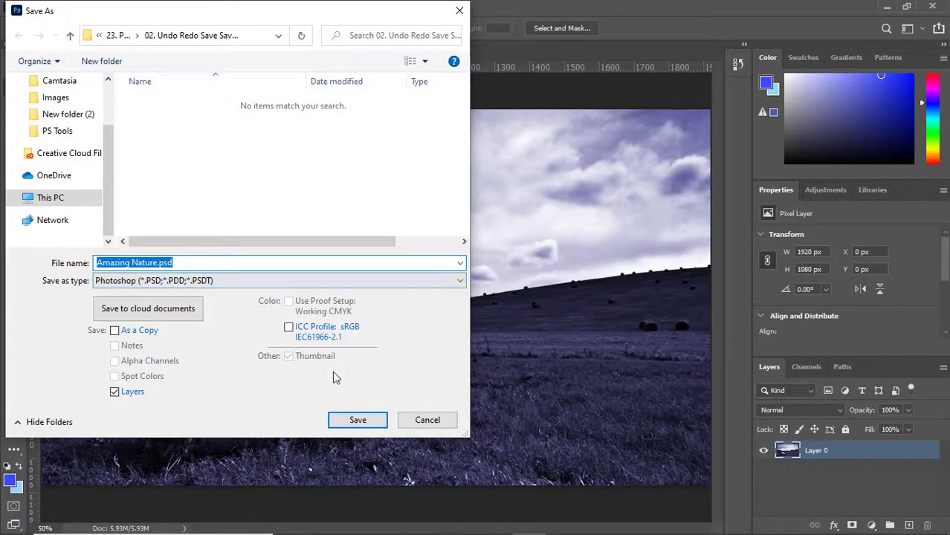
pyautogui.click(354, 420)
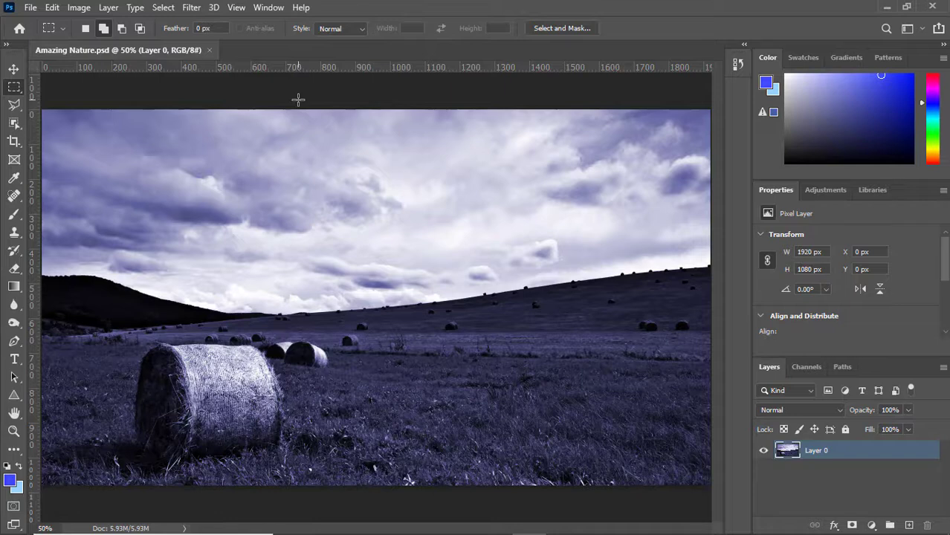
# Apply a Levels adjustment to Layer 0 with the midtone input level at 1.25.
pyautogui.click(80, 8)
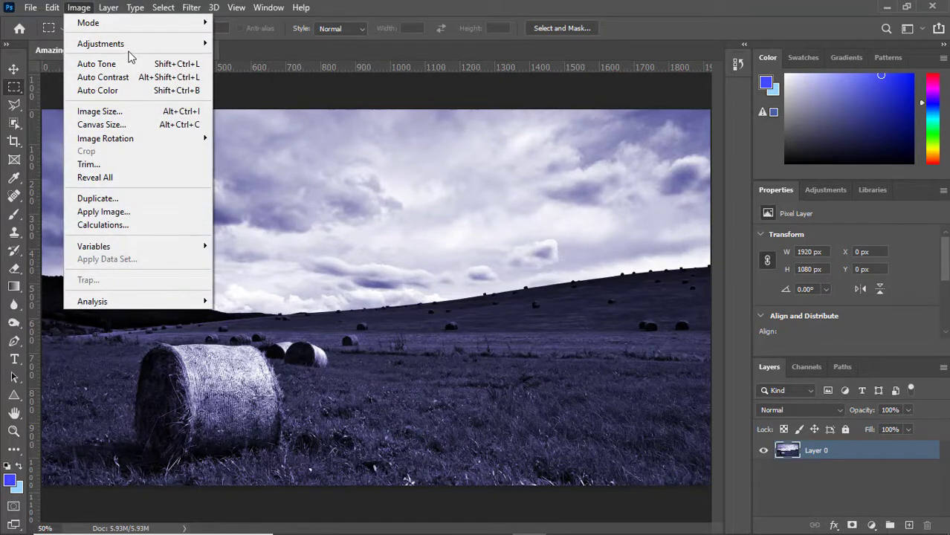
pyautogui.moveTo(136, 46)
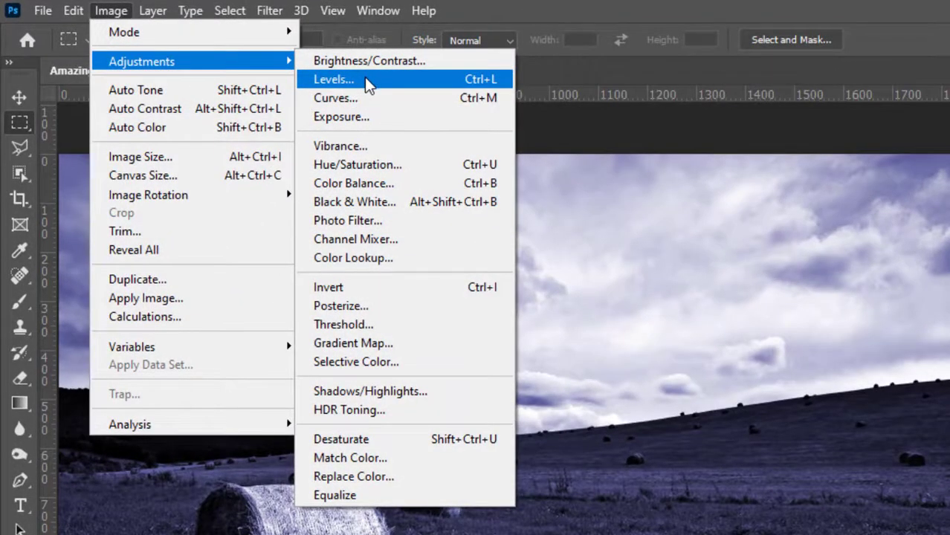
pyautogui.click(367, 82)
pyautogui.click(811, 223)
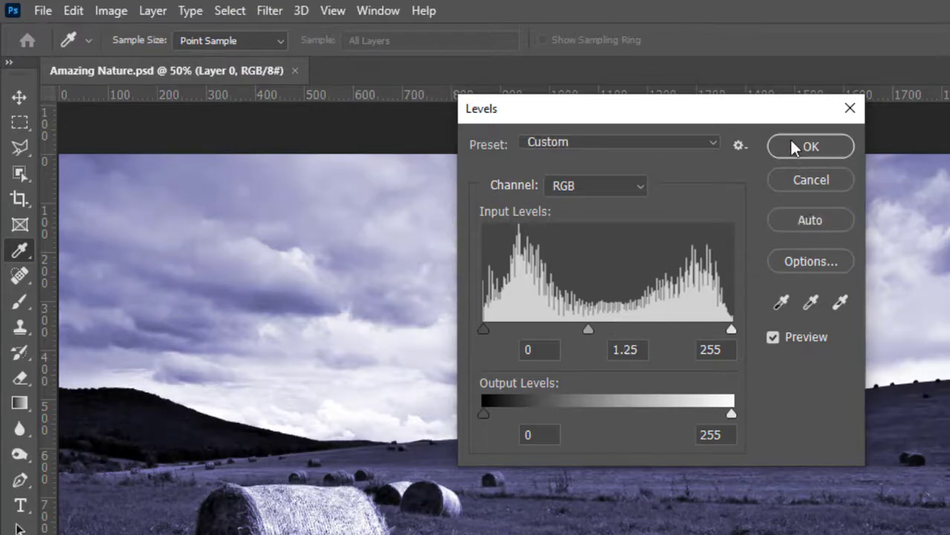
pyautogui.click(792, 145)
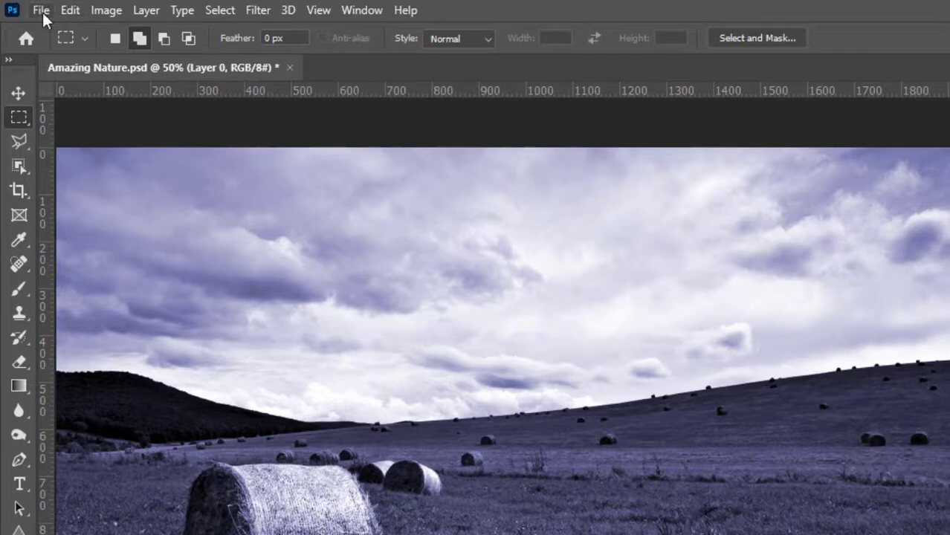
# Save the Levels-adjusted version as a separate Photoshop file named Amazing Nature 01.psd.
pyautogui.click(39, 11)
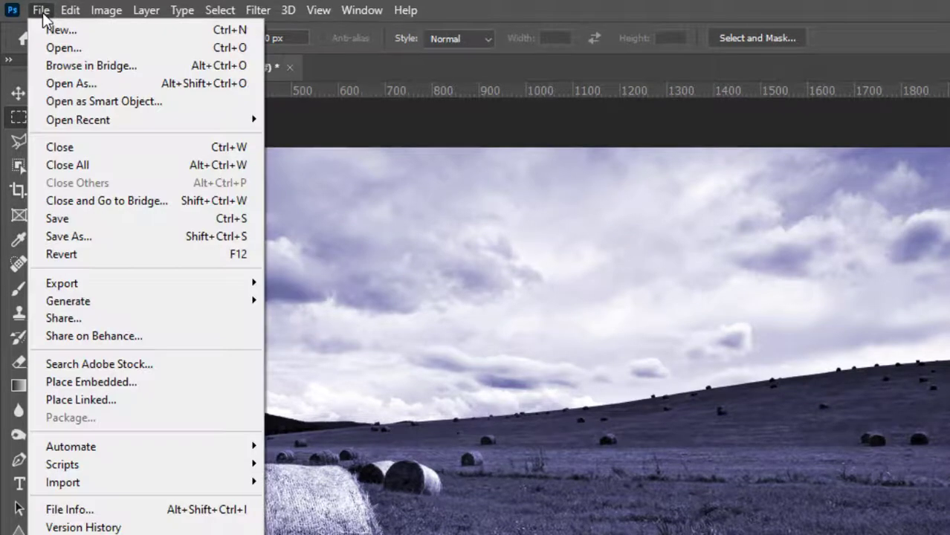
pyautogui.click(59, 239)
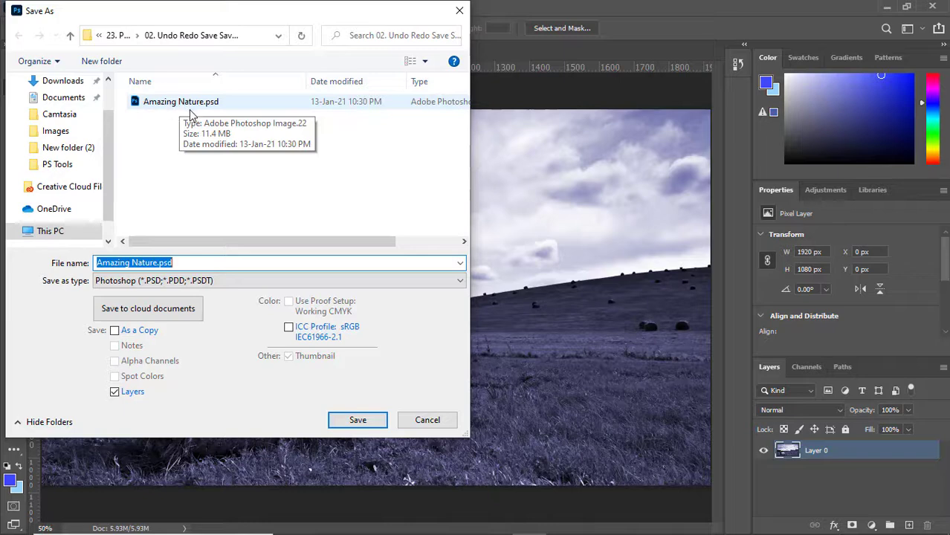
pyautogui.click(205, 263)
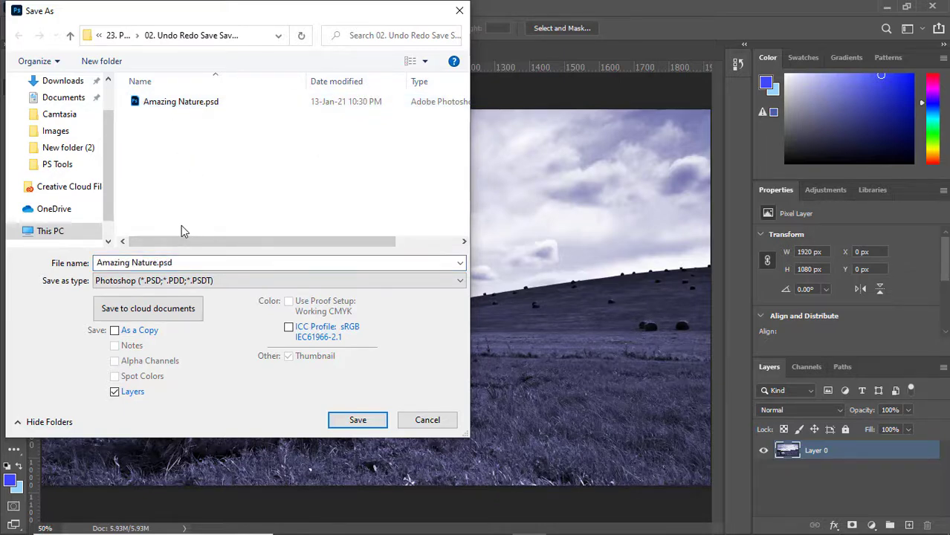
pyautogui.hotkey('shift', 'Tab')
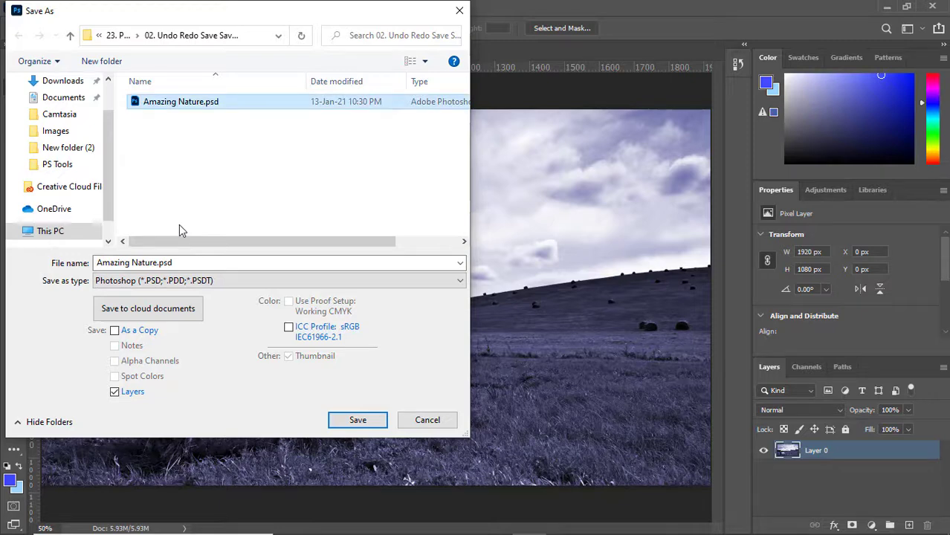
pyautogui.press('Tab')
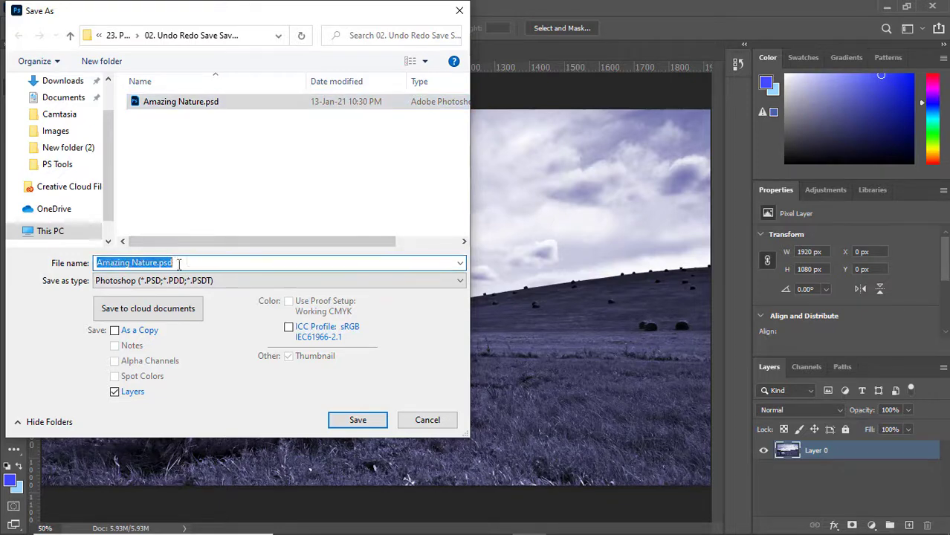
pyautogui.click(179, 264)
pyautogui.click(159, 263)
pyautogui.write('0')
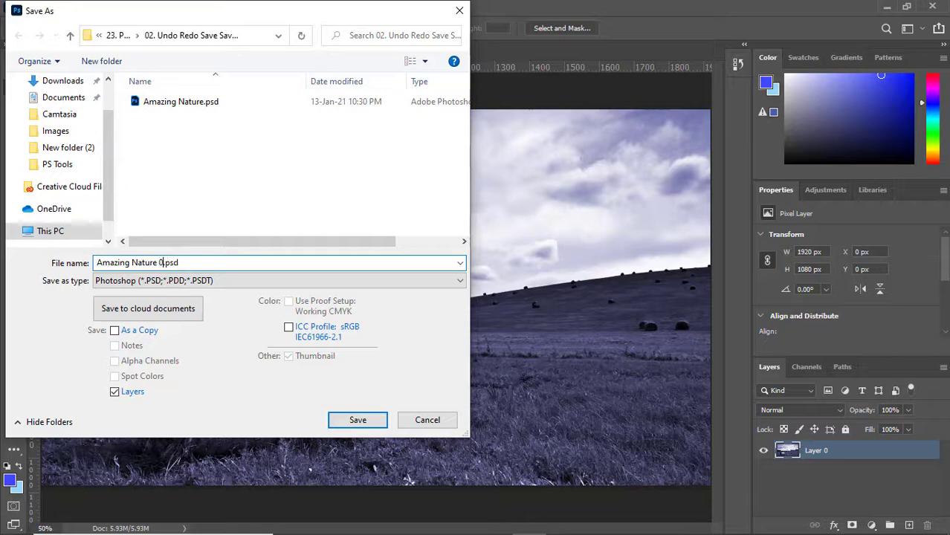
pyautogui.write('1')
pyautogui.press('Return')
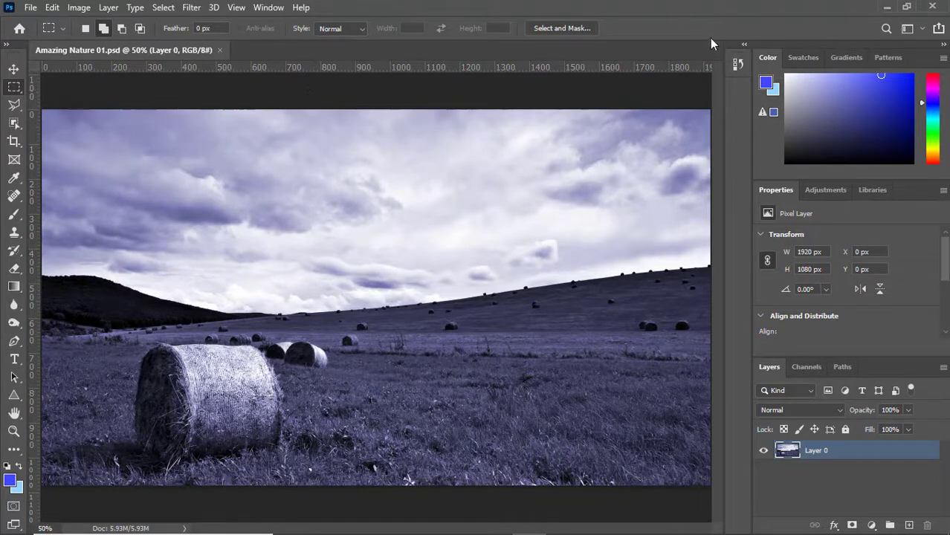
# Step the image back to the Open state and the original Amazing Nature.jpg snapshot, and collapse the History panel.
pyautogui.click(738, 64)
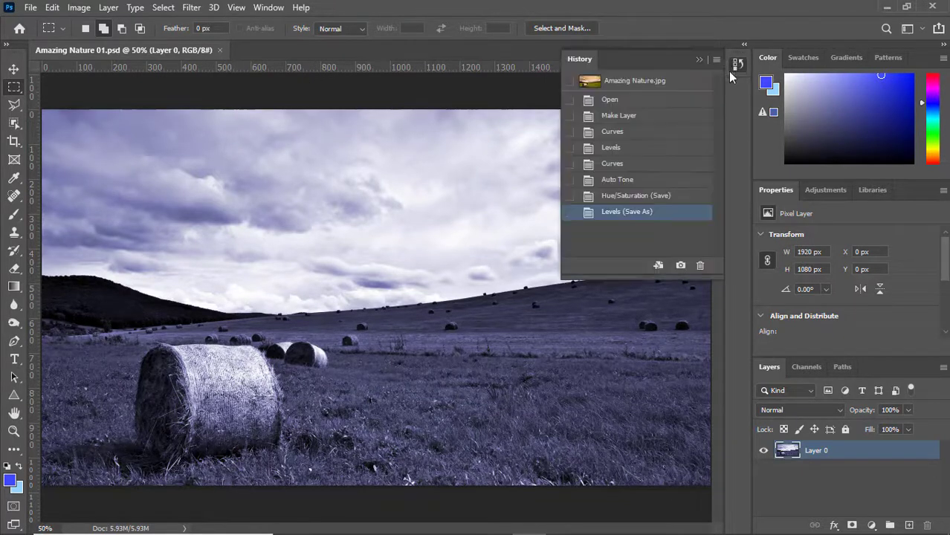
pyautogui.click(614, 102)
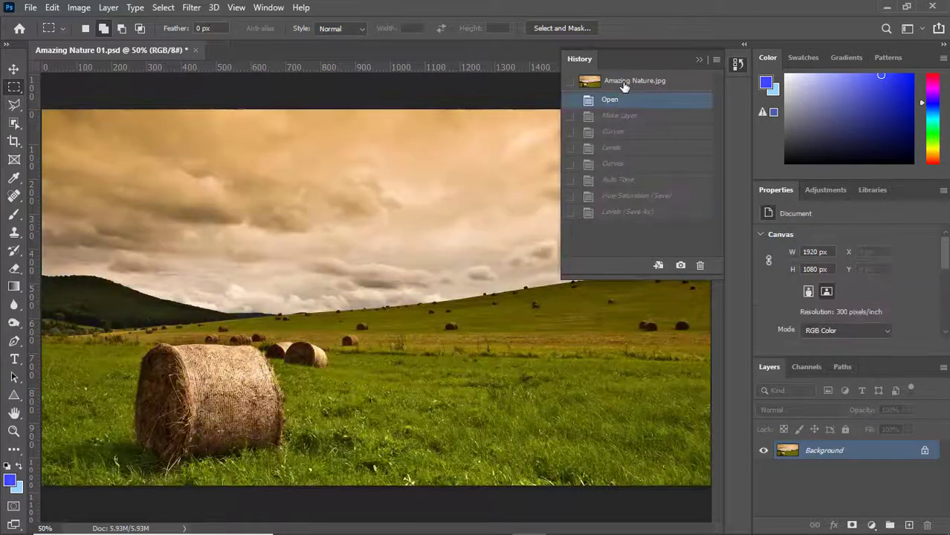
pyautogui.click(624, 83)
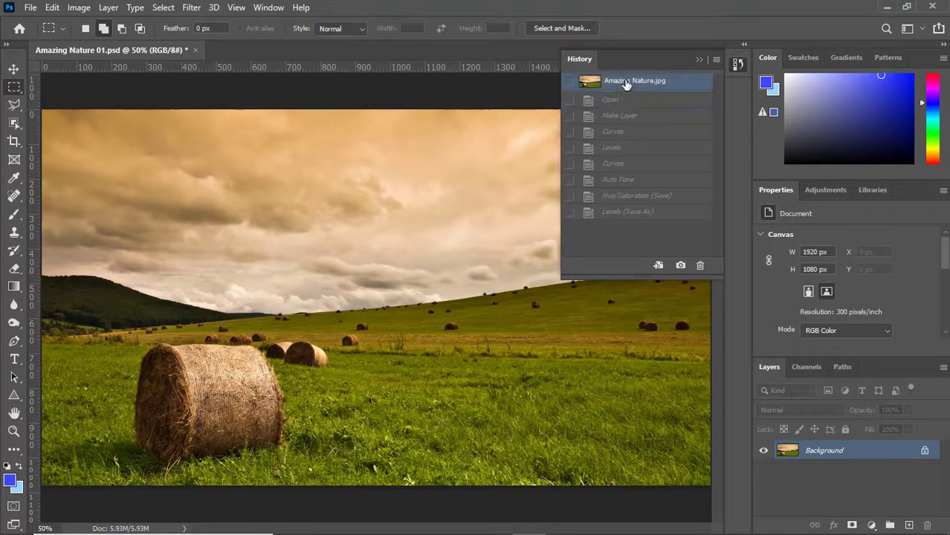
pyautogui.click(700, 59)
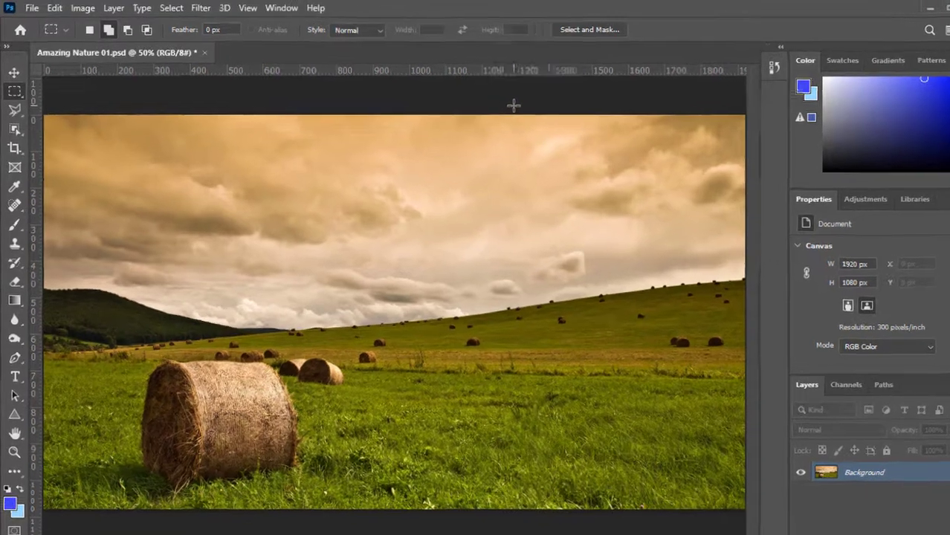
# Add a gradient fill layer above the Background with the Color blend mode at 100% opacity.
pyautogui.click(117, 9)
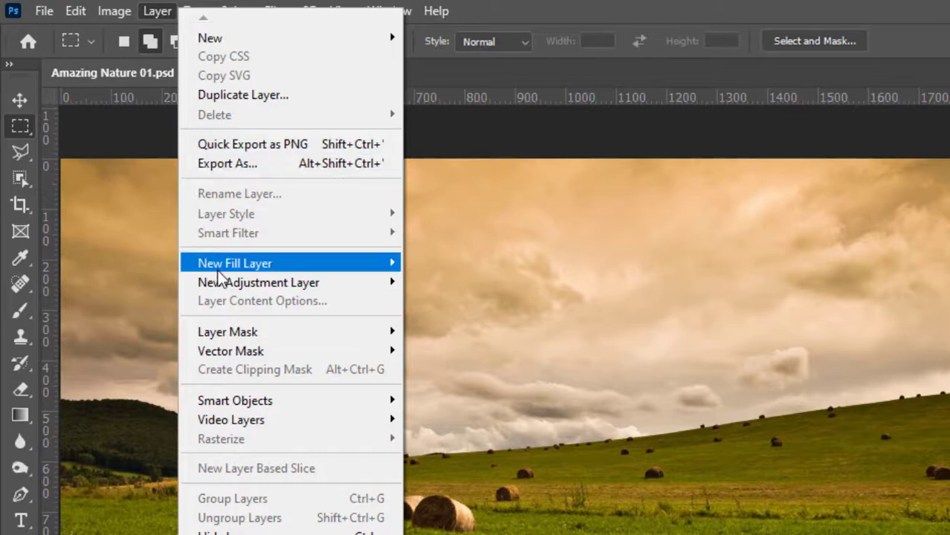
pyautogui.moveTo(233, 270)
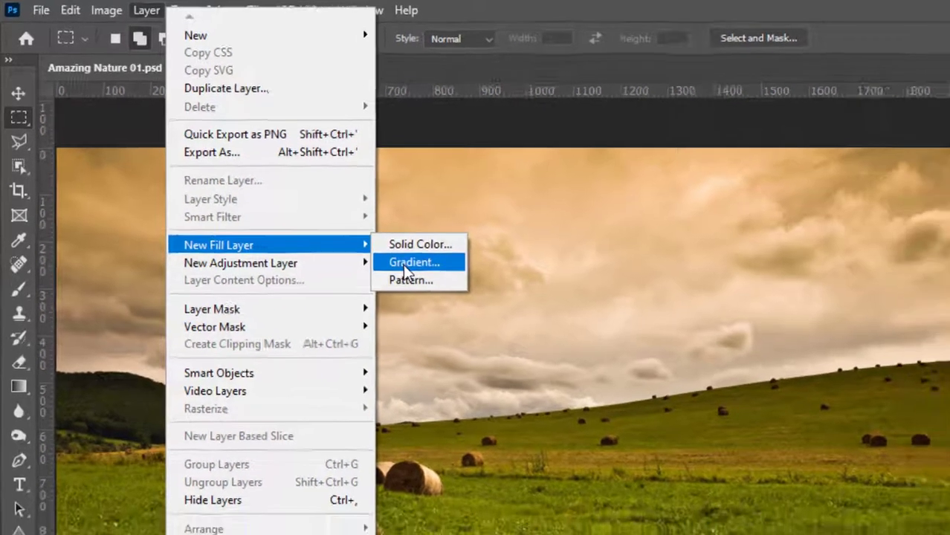
pyautogui.click(435, 286)
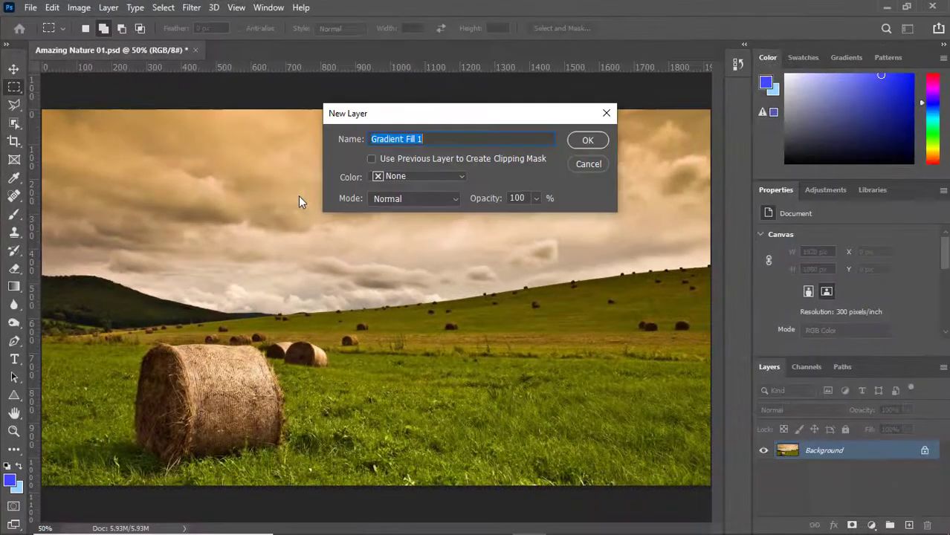
pyautogui.click(376, 205)
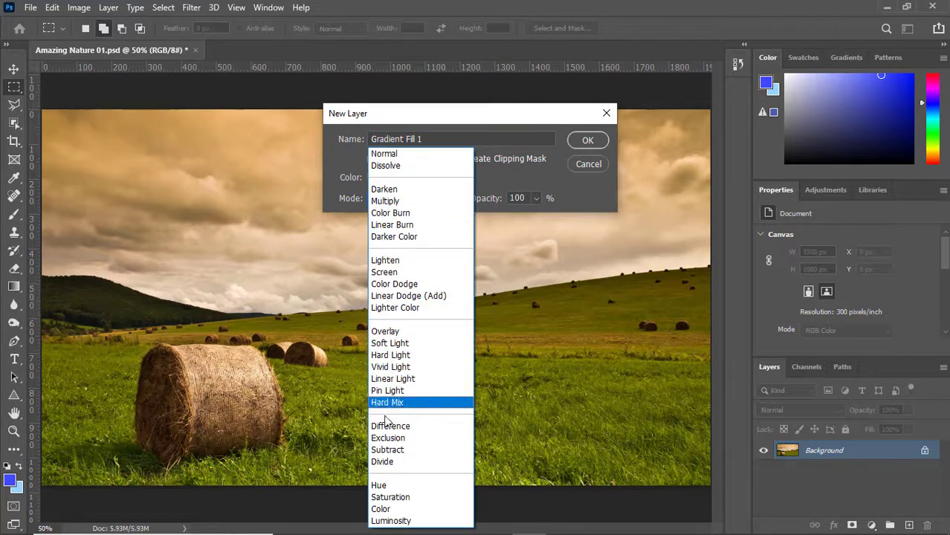
pyautogui.click(378, 510)
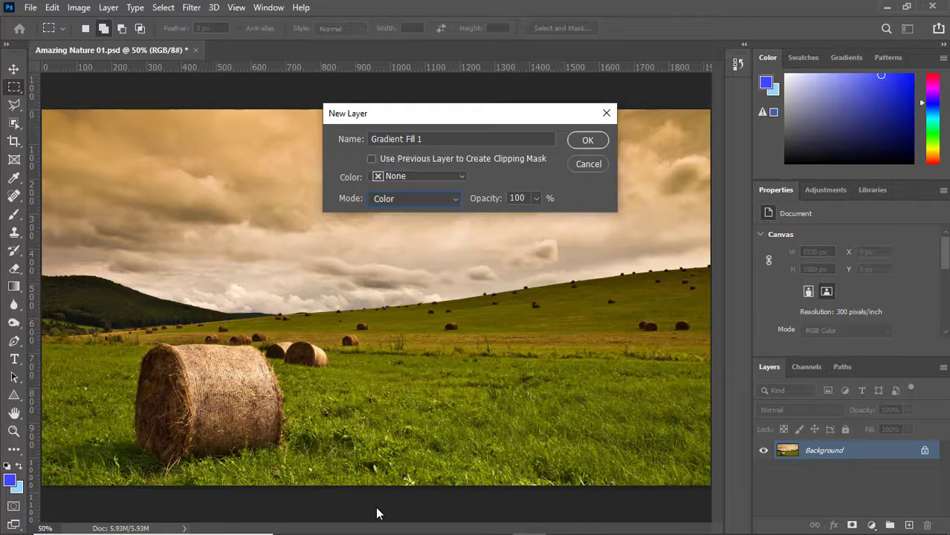
pyautogui.click(582, 145)
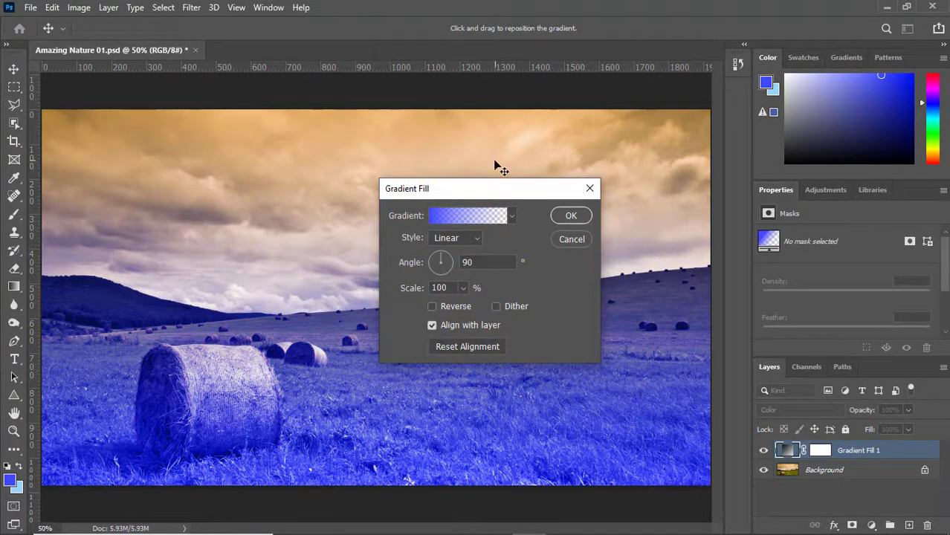
# Set the fill layer's gradient to the yellow-to-red-orange preset from the Oranges group.
pyautogui.click(512, 216)
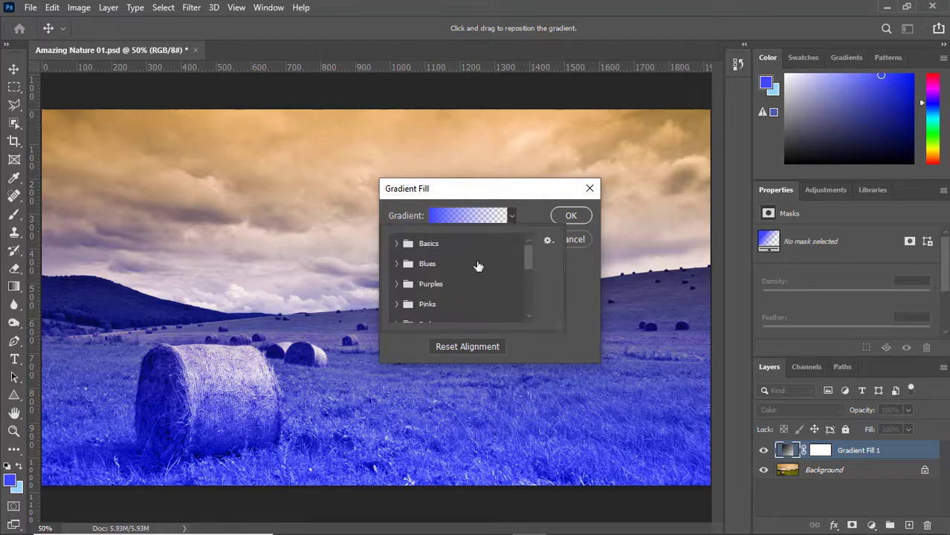
pyautogui.scroll(-1, 449, 287)
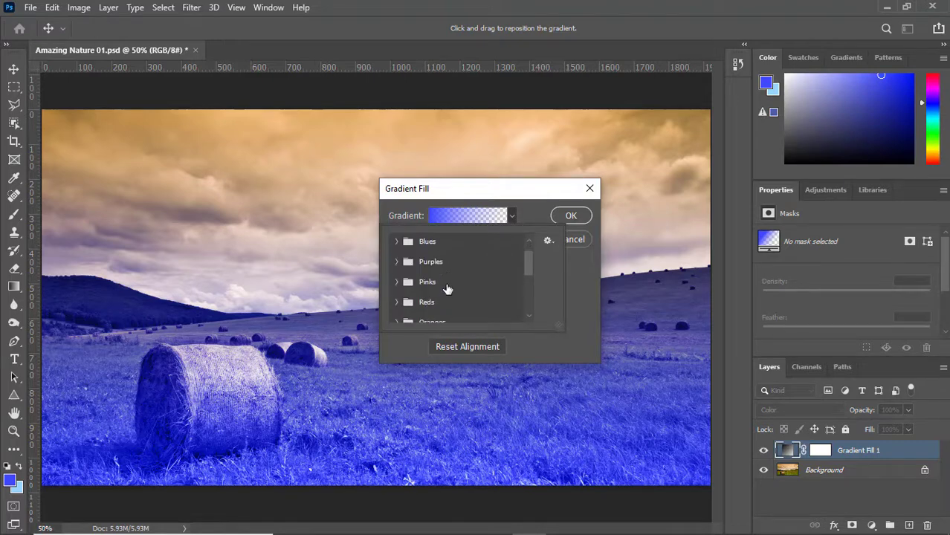
pyautogui.scroll(-2, 448, 287)
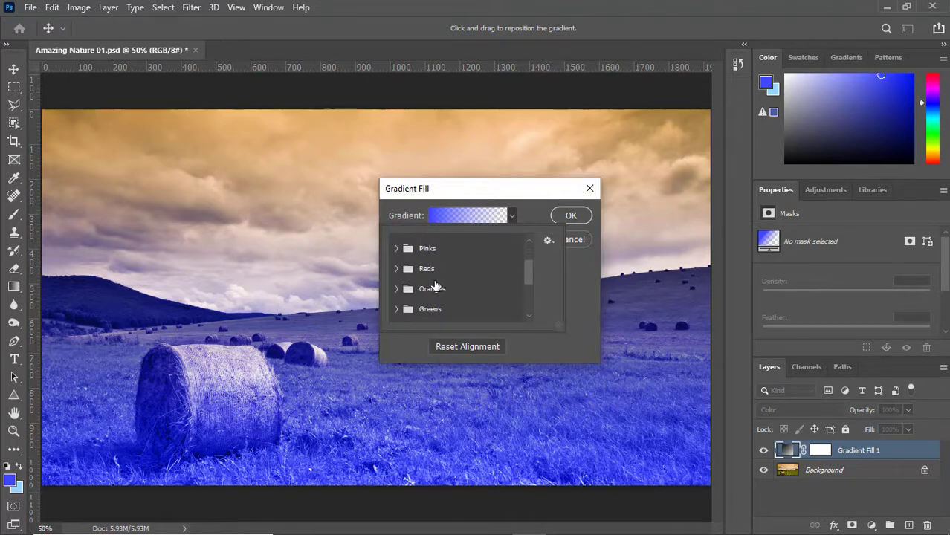
pyautogui.click(396, 290)
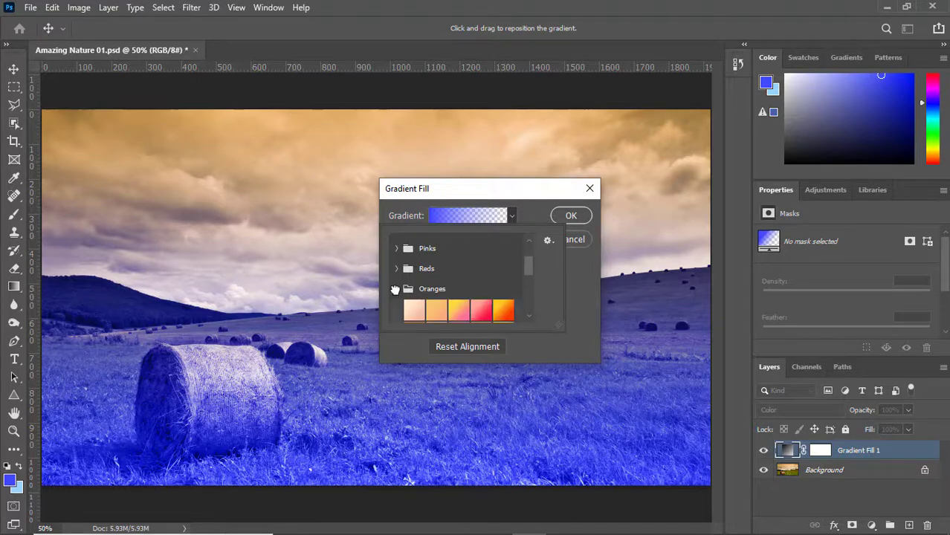
pyautogui.scroll(-2, 451, 300)
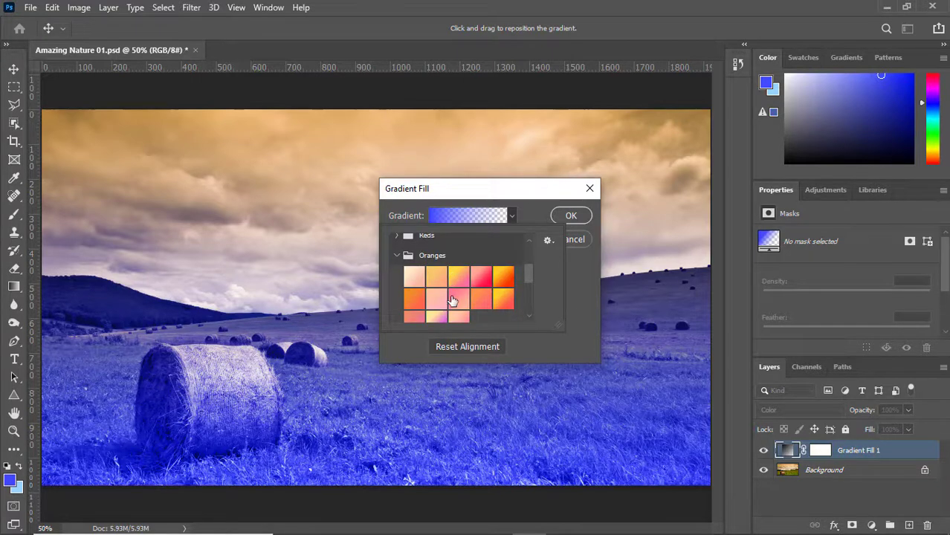
pyautogui.click(505, 279)
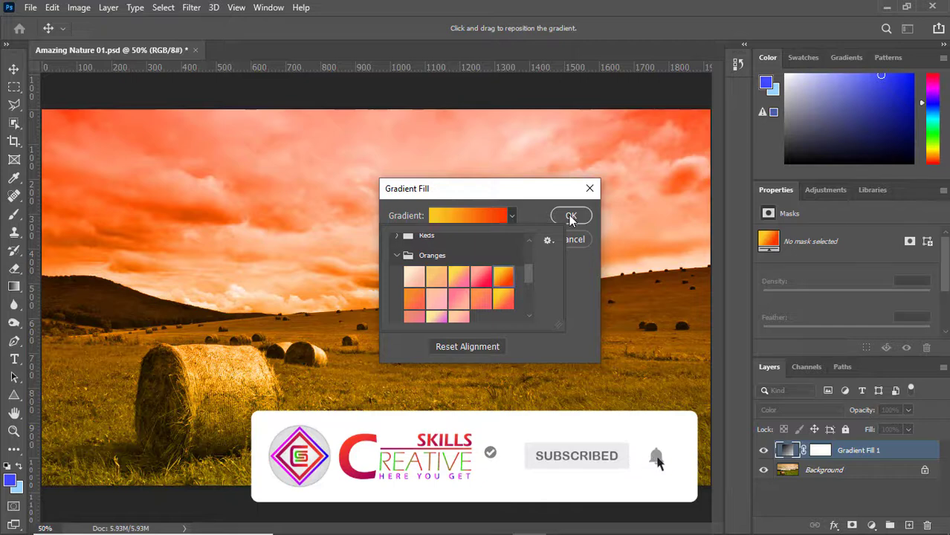
pyautogui.click(536, 199)
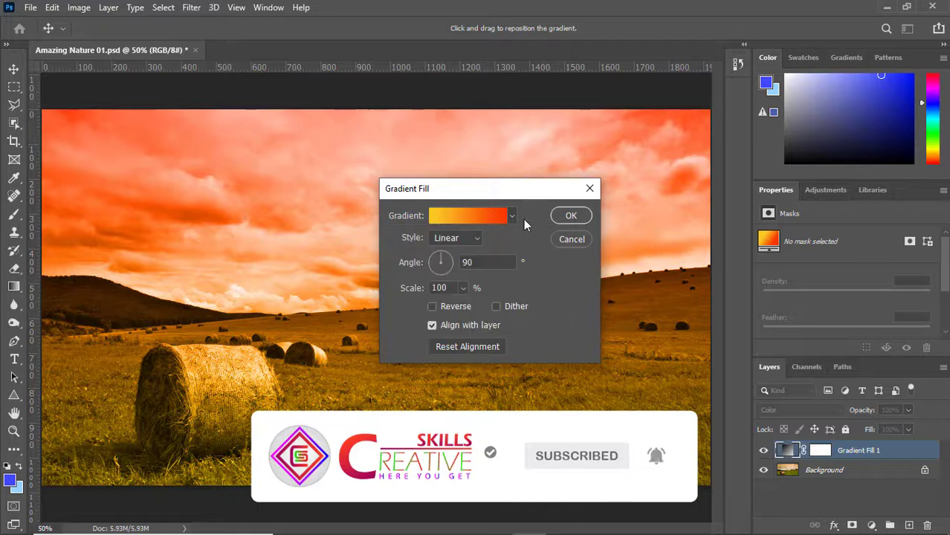
# Apply the gradient fill and save the tinted image with its layers as a separate Photoshop file named Amazing Nature 02.psd.
pyautogui.click(571, 215)
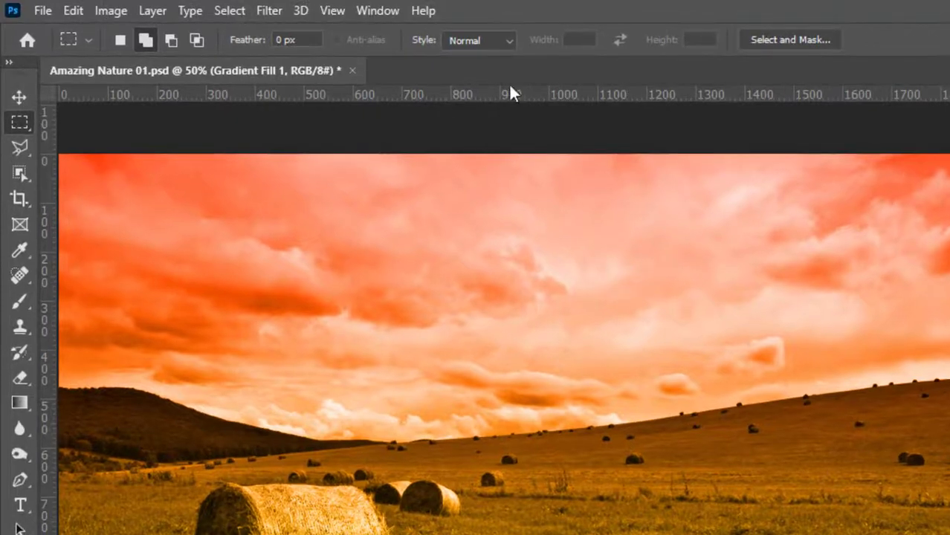
pyautogui.click(42, 11)
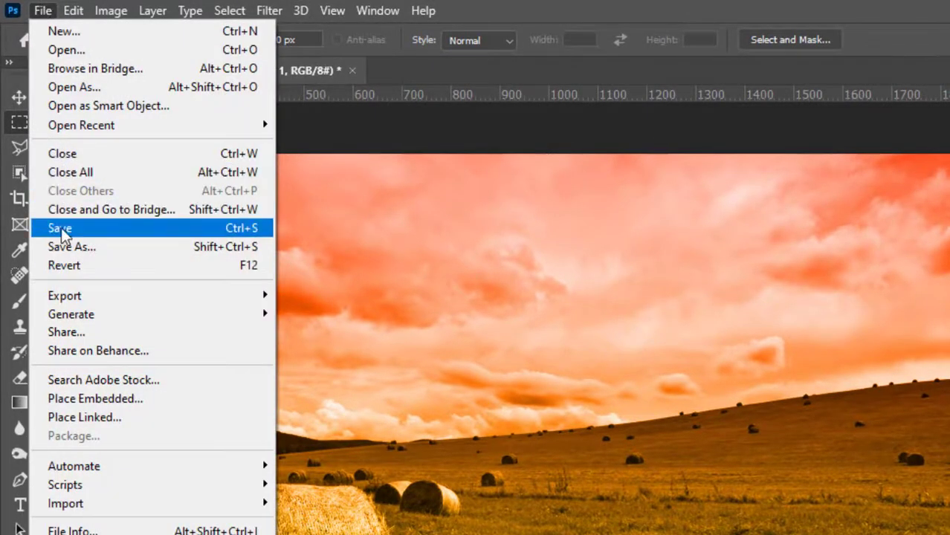
pyautogui.click(69, 244)
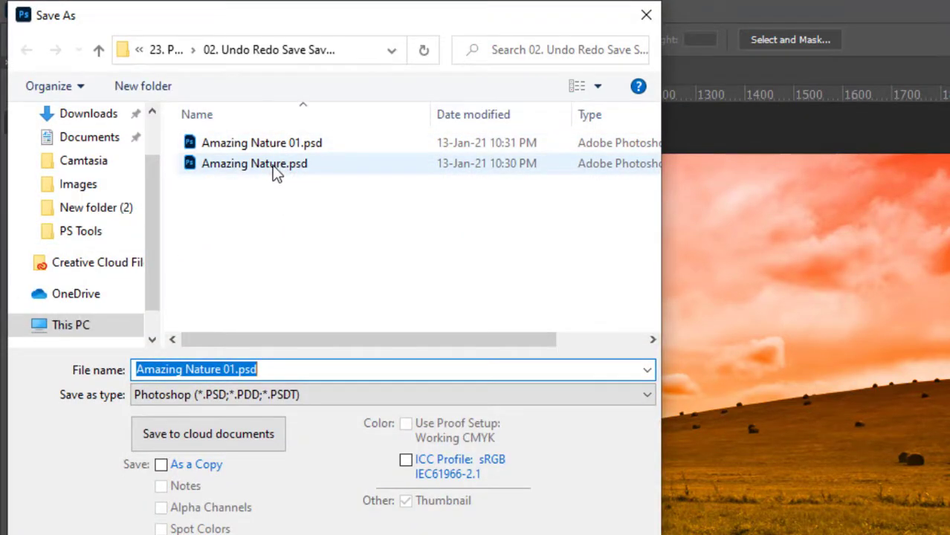
pyautogui.click(299, 372)
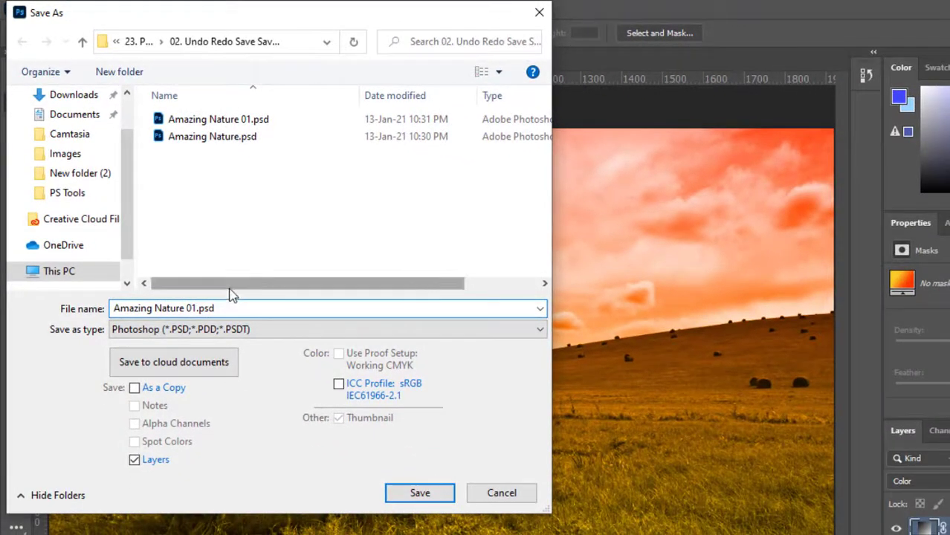
pyautogui.press('Left')
pyautogui.press('Left')
pyautogui.press('Left')
pyautogui.hotkey('shift', 'Left')
pyautogui.write('2')
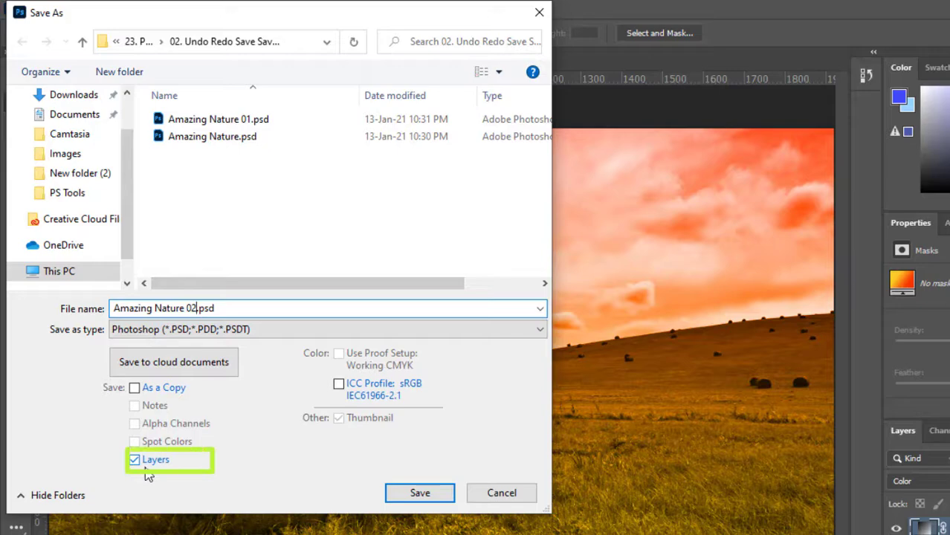
pyautogui.click(396, 494)
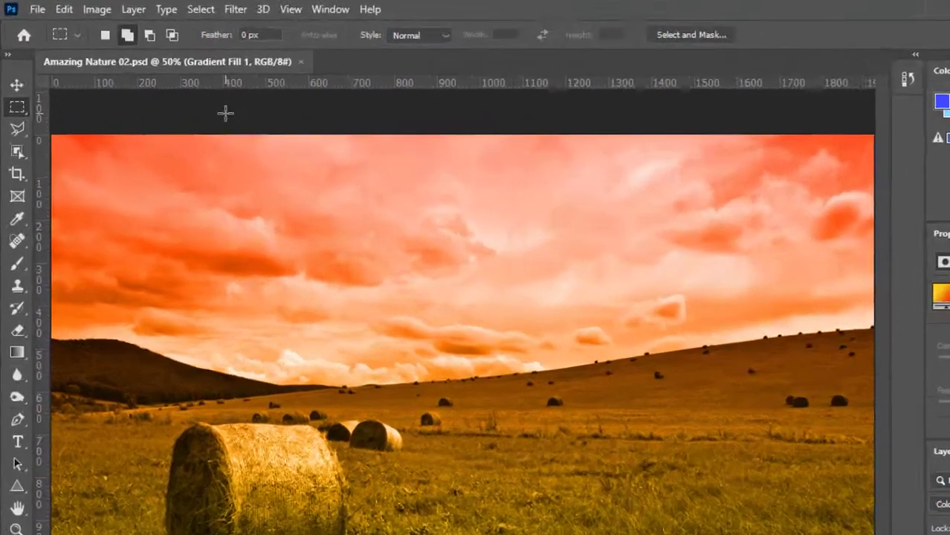
# Add a second gradient fill layer above the first one with the Color blend mode at 100% opacity.
pyautogui.click(133, 10)
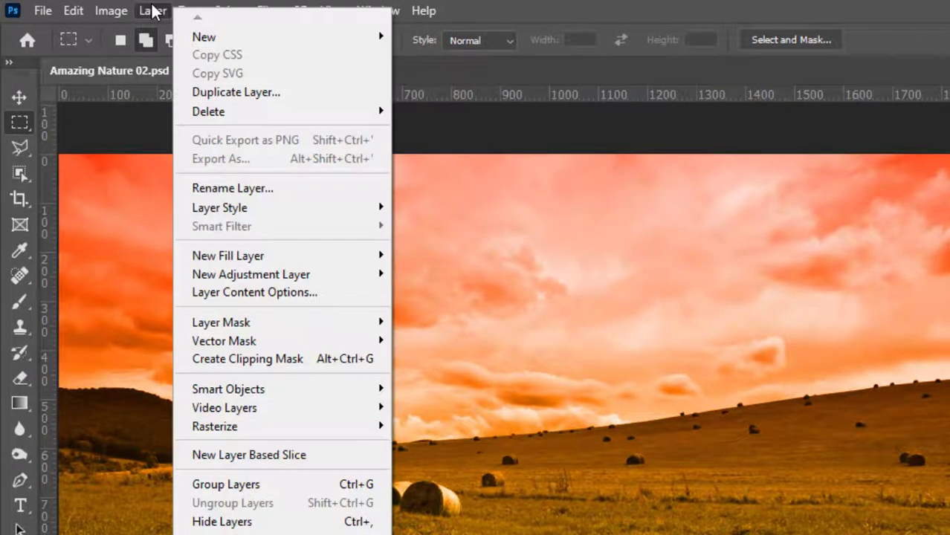
pyautogui.moveTo(289, 262)
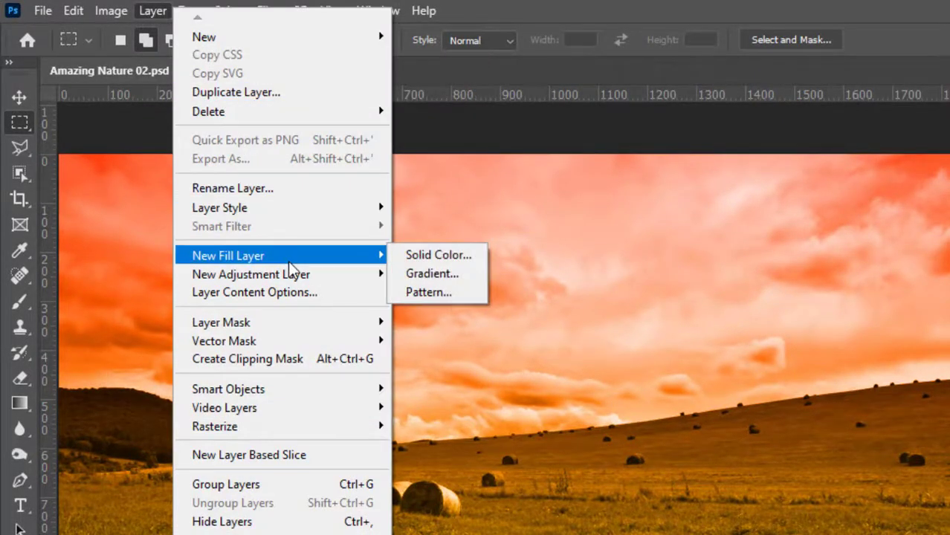
pyautogui.click(424, 274)
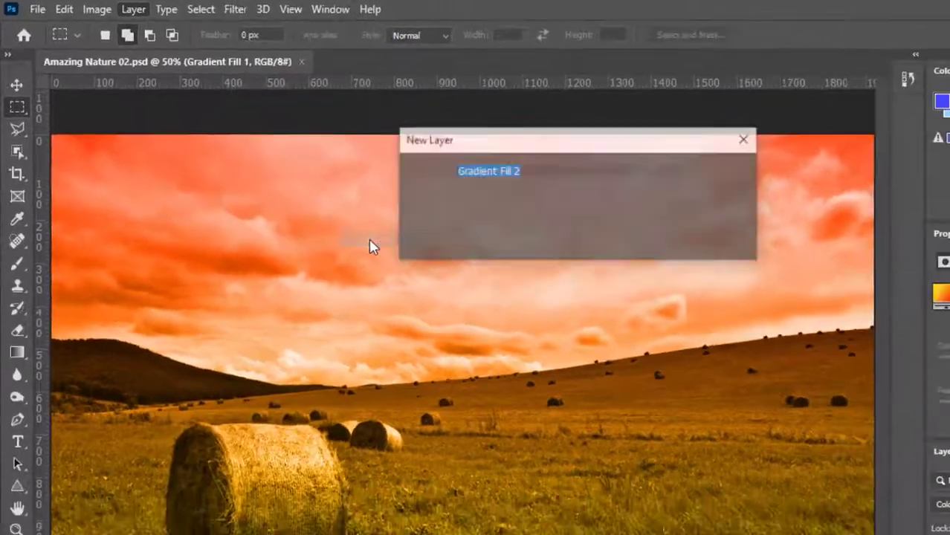
pyautogui.click(392, 198)
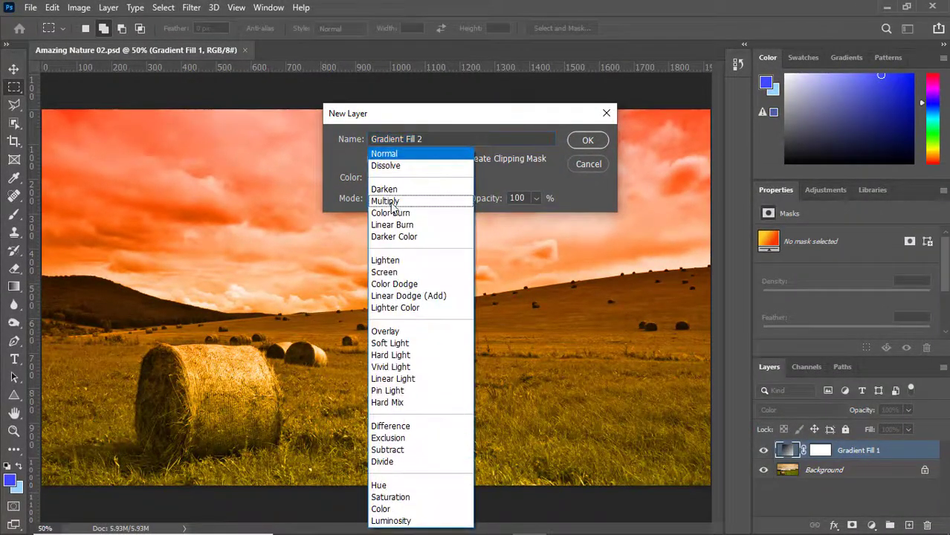
pyautogui.click(390, 511)
pyautogui.click(588, 140)
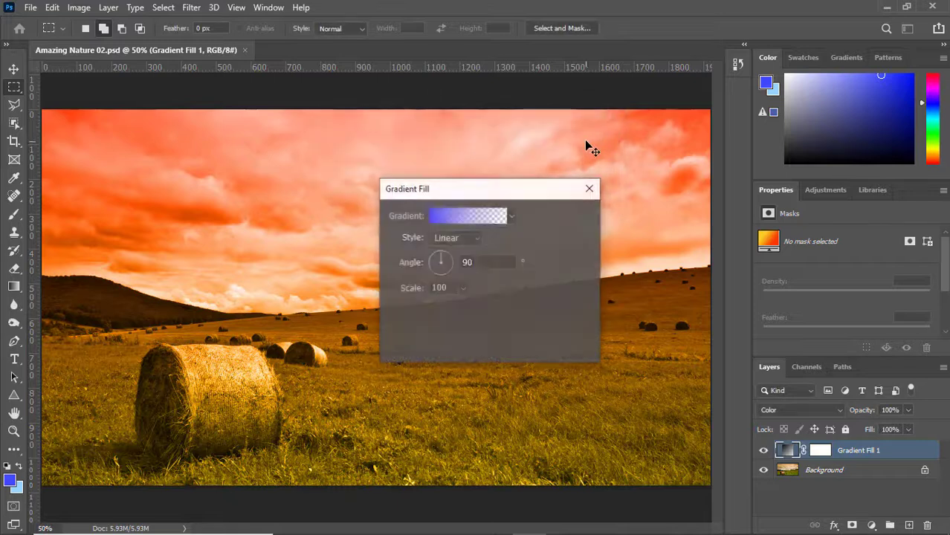
# Try the peach-to-crimson preset from the Oranges group as the second fill layer's gradient.
pyautogui.click(514, 217)
pyautogui.click(480, 277)
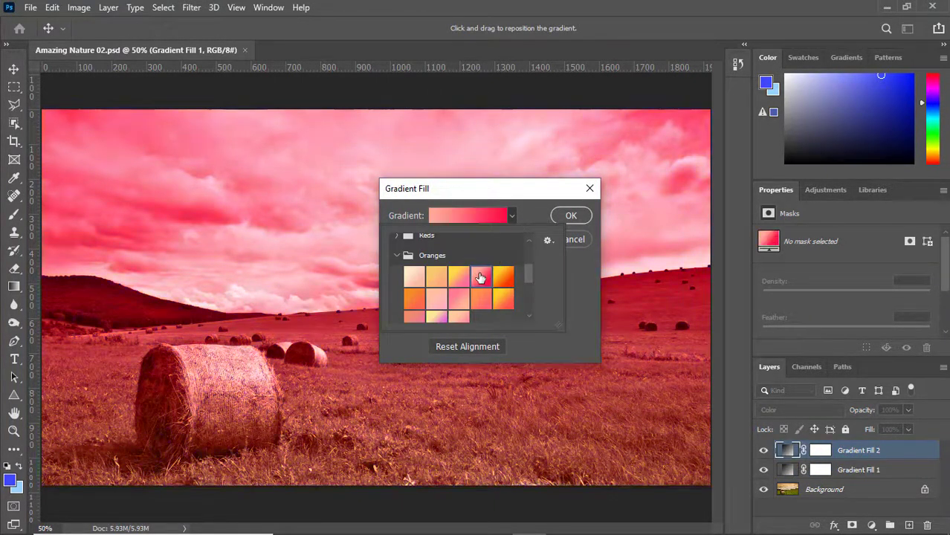
pyautogui.click(536, 217)
# Set the second fill layer's gradient to the yellow-to-green preset from the Greens group and apply the fill.
pyautogui.click(514, 217)
pyautogui.scroll(-1, 453, 266)
pyautogui.scroll(-2, 453, 267)
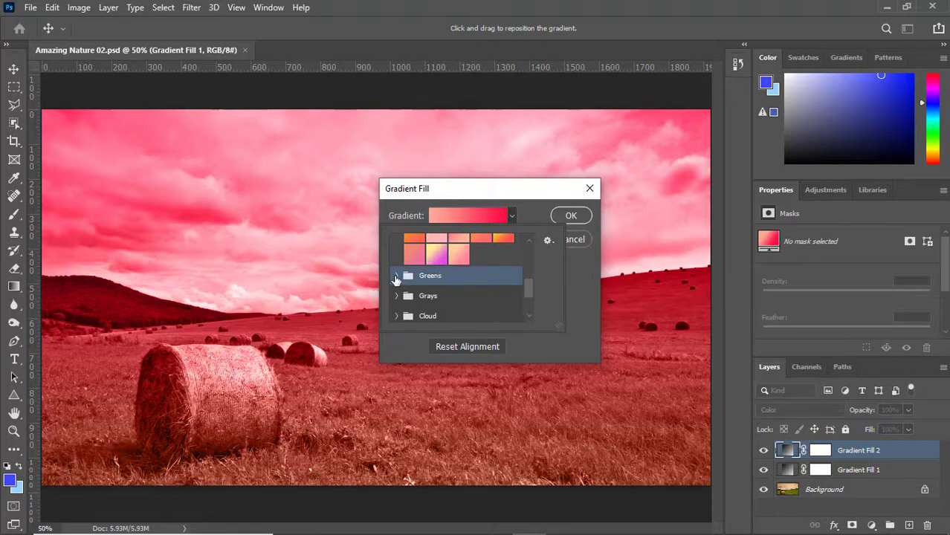
pyautogui.click(396, 276)
pyautogui.scroll(-1, 435, 290)
pyautogui.scroll(-2, 437, 286)
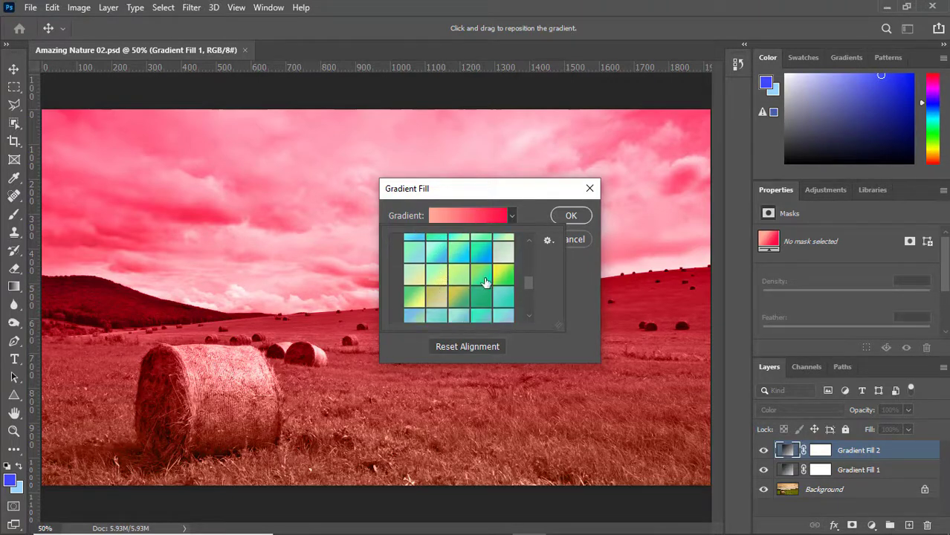
pyautogui.click(504, 275)
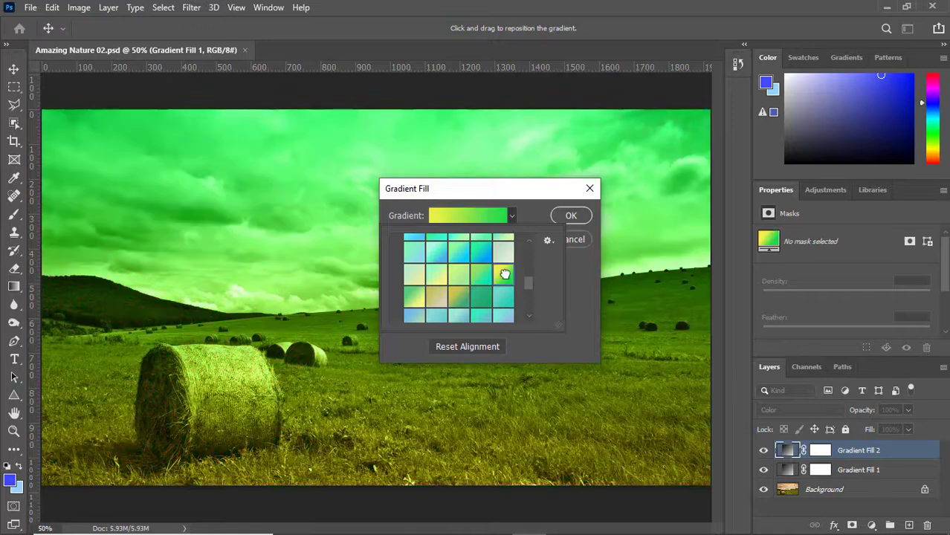
pyautogui.click(525, 201)
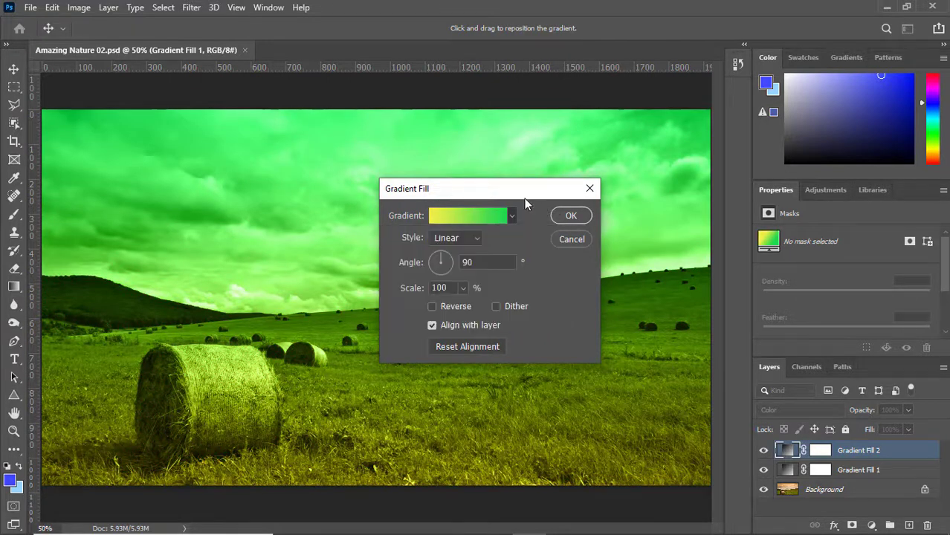
pyautogui.click(570, 215)
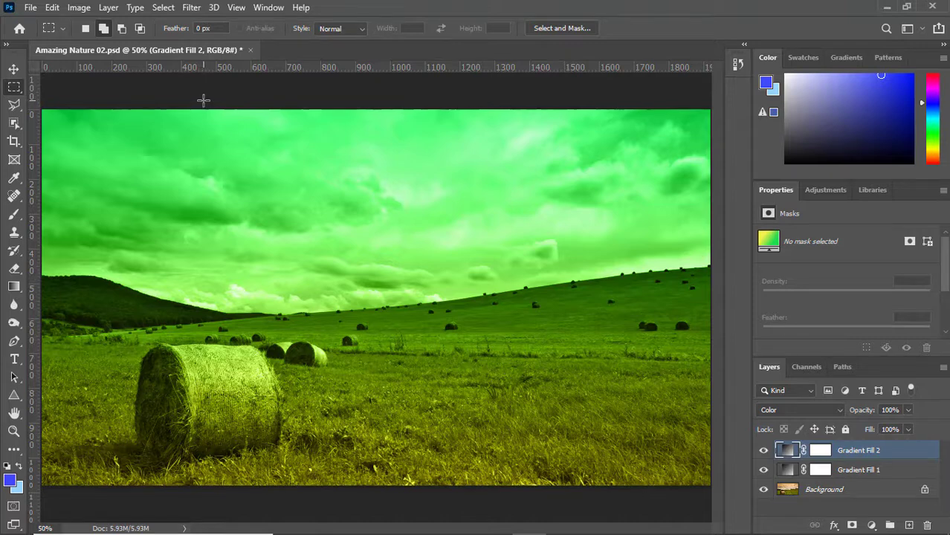
# Export the image as Amazing Nature 02.jpg at 100% quality, including copyright and contact info metadata and an embedded color profile.
pyautogui.click(29, 8)
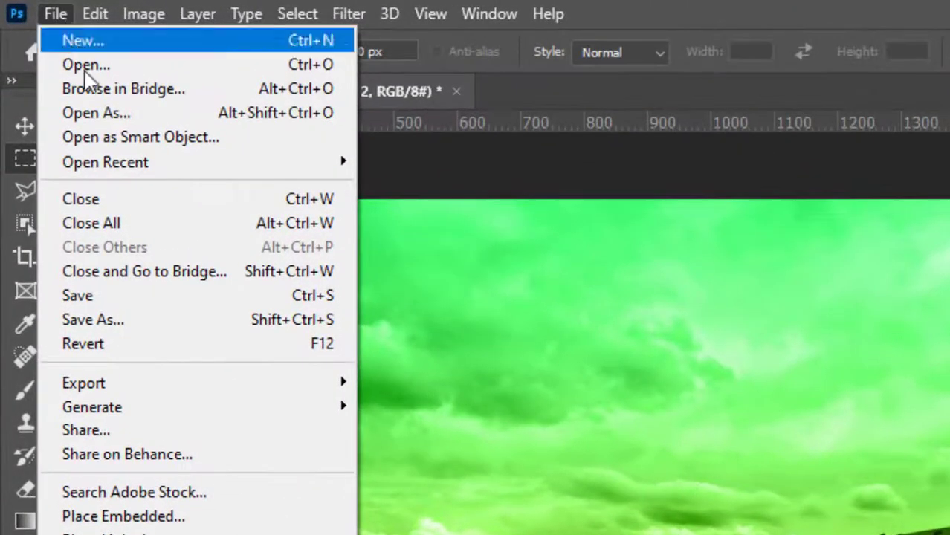
pyautogui.moveTo(175, 397)
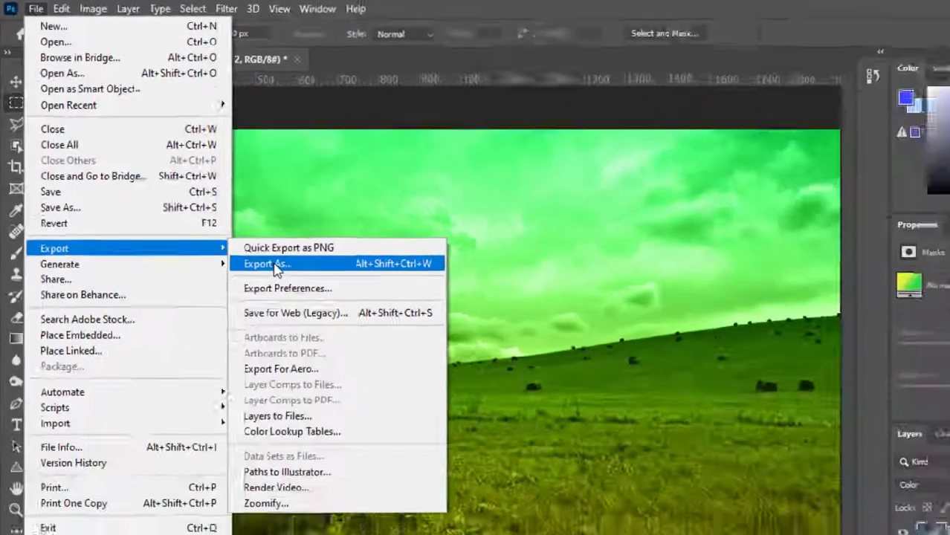
pyautogui.click(421, 406)
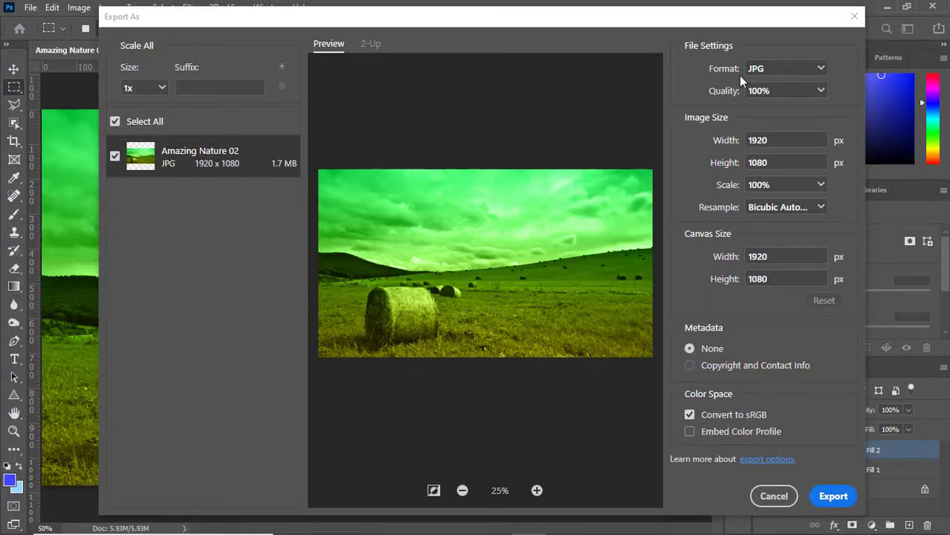
pyautogui.click(764, 77)
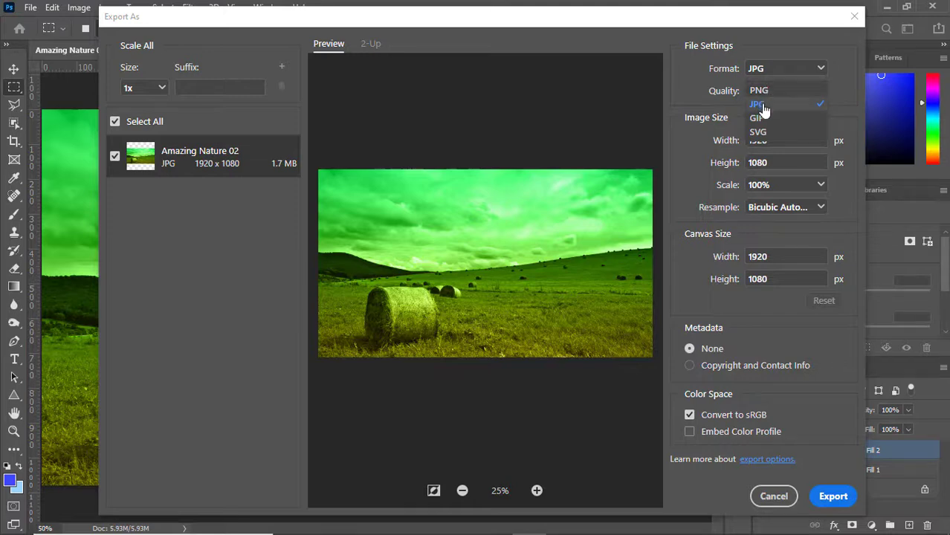
pyautogui.click(764, 109)
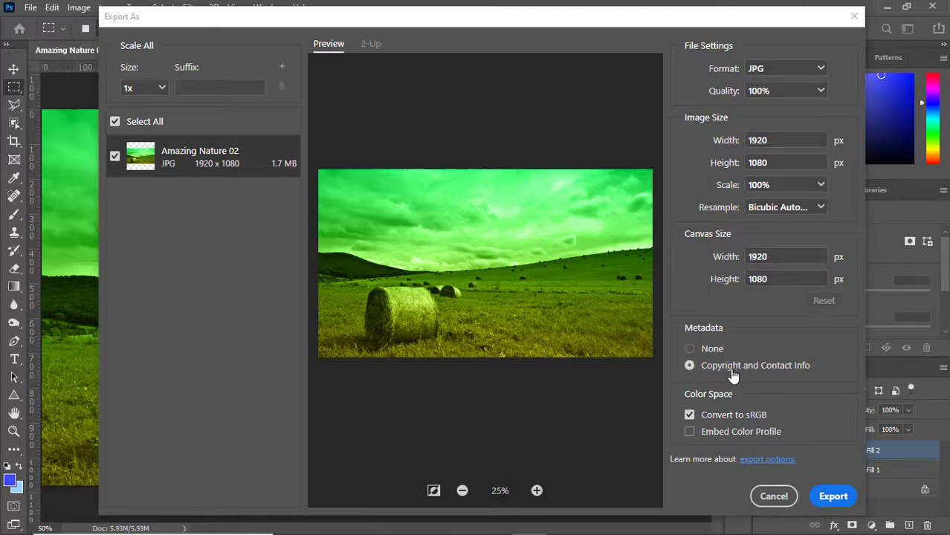
pyautogui.click(726, 431)
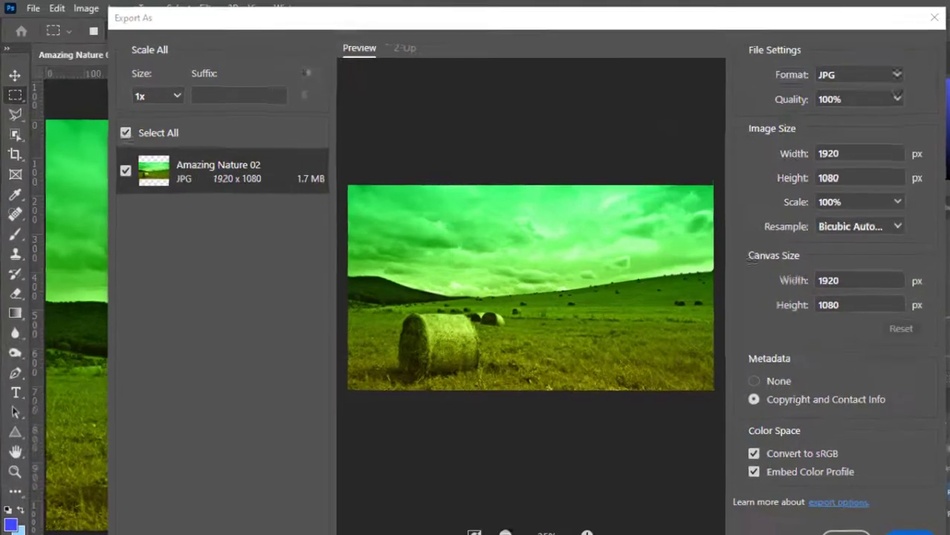
pyautogui.click(833, 497)
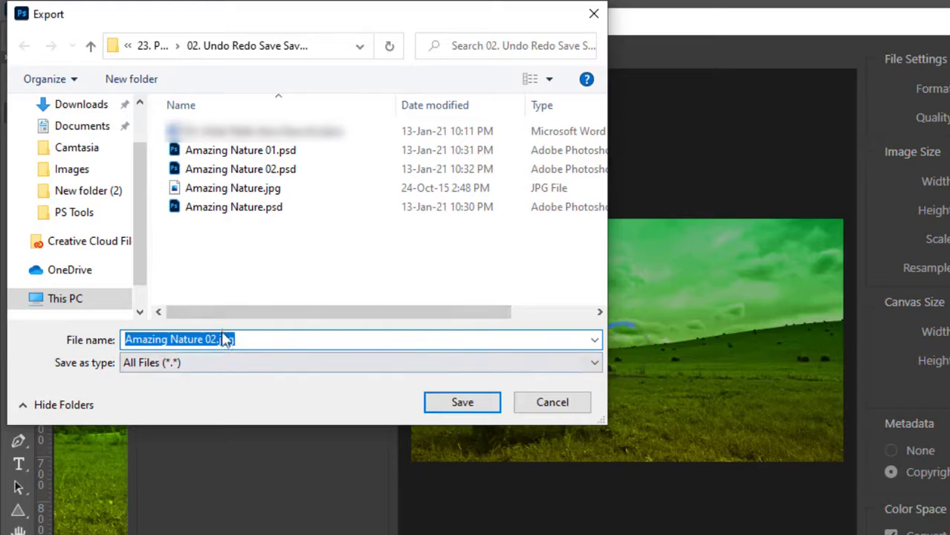
pyautogui.click(452, 405)
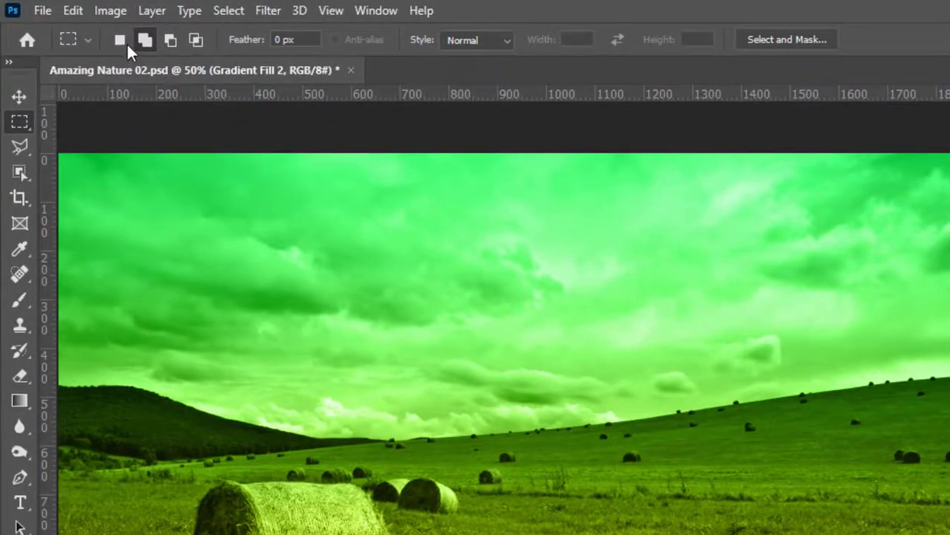
# Add a third gradient fill layer above the green one with the Color blend mode at 100% opacity.
pyautogui.click(152, 11)
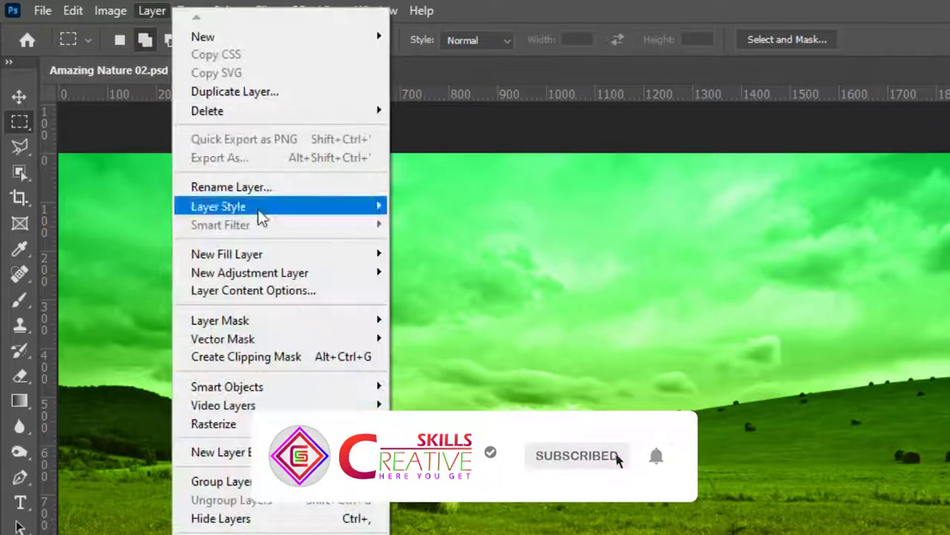
pyautogui.moveTo(277, 258)
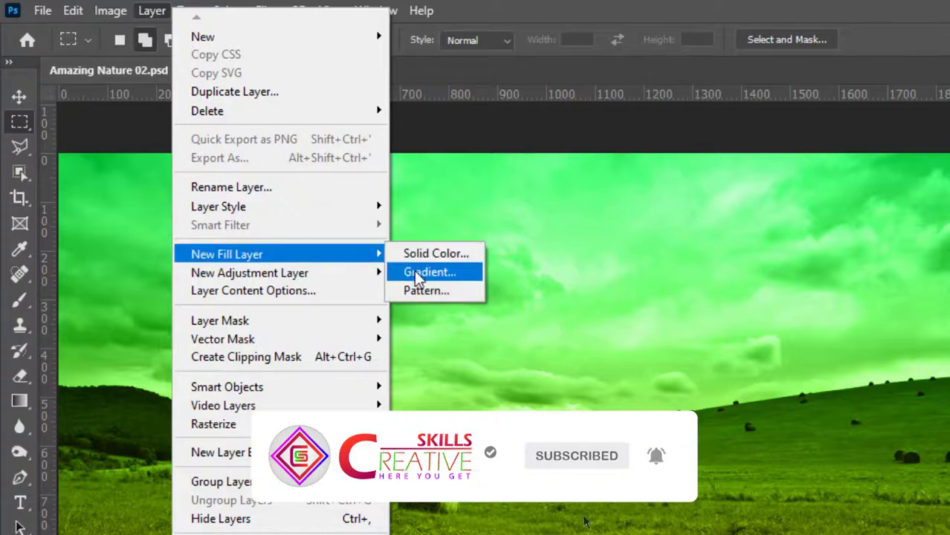
pyautogui.click(418, 274)
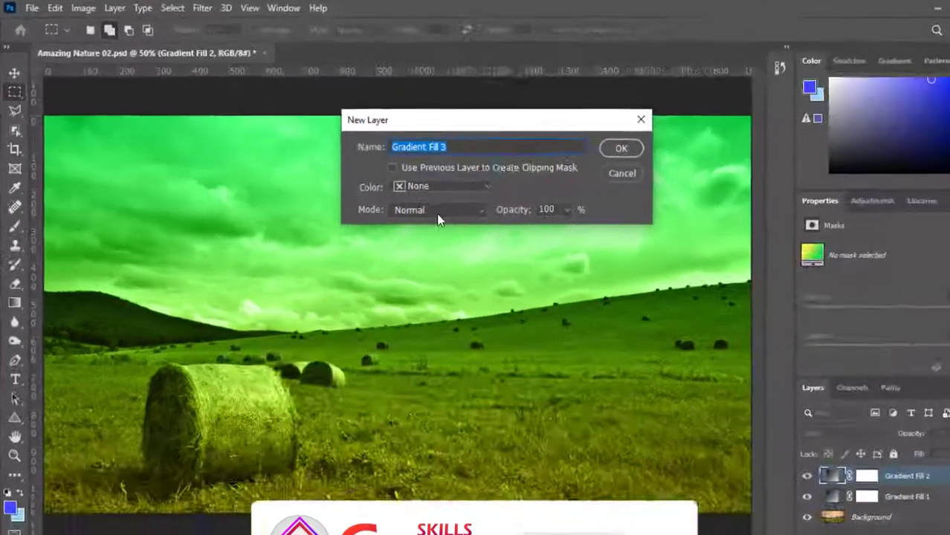
pyautogui.click(583, 276)
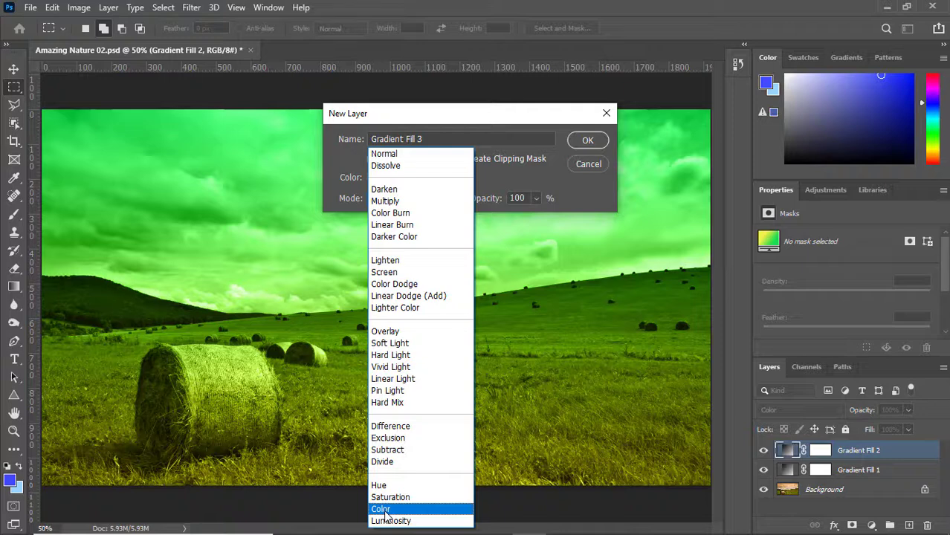
pyautogui.click(385, 512)
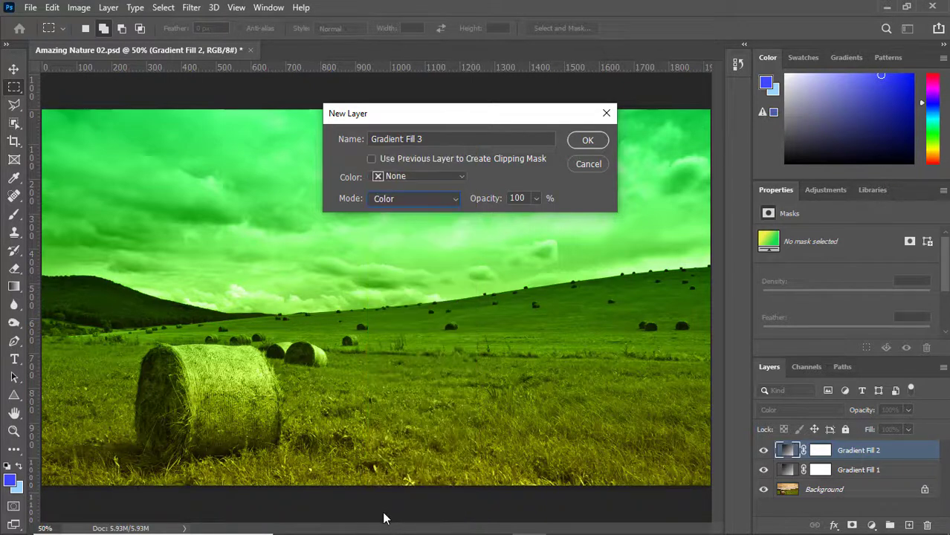
pyautogui.click(584, 144)
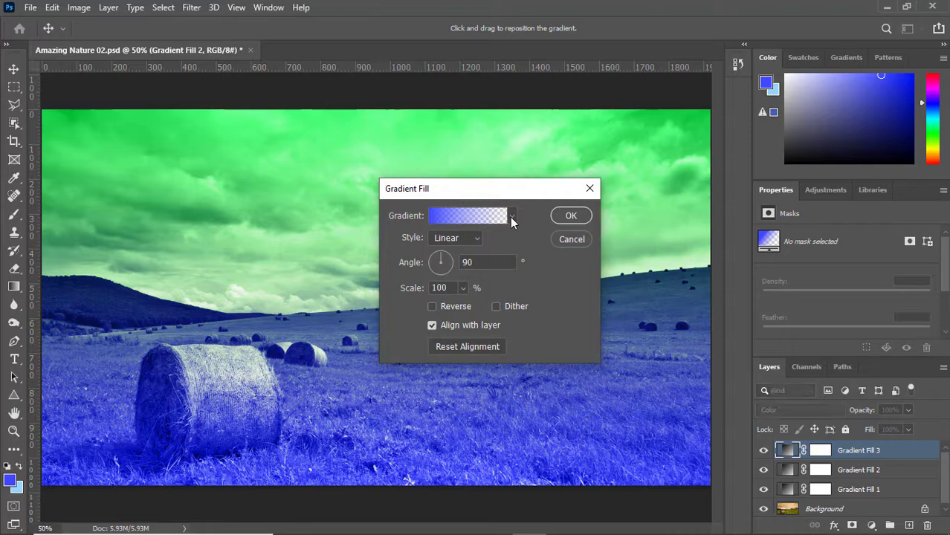
# Set the third fill layer's gradient to the mustard-yellow-to-teal-green preset and apply the fill with Linear style at 90°.
pyautogui.click(512, 217)
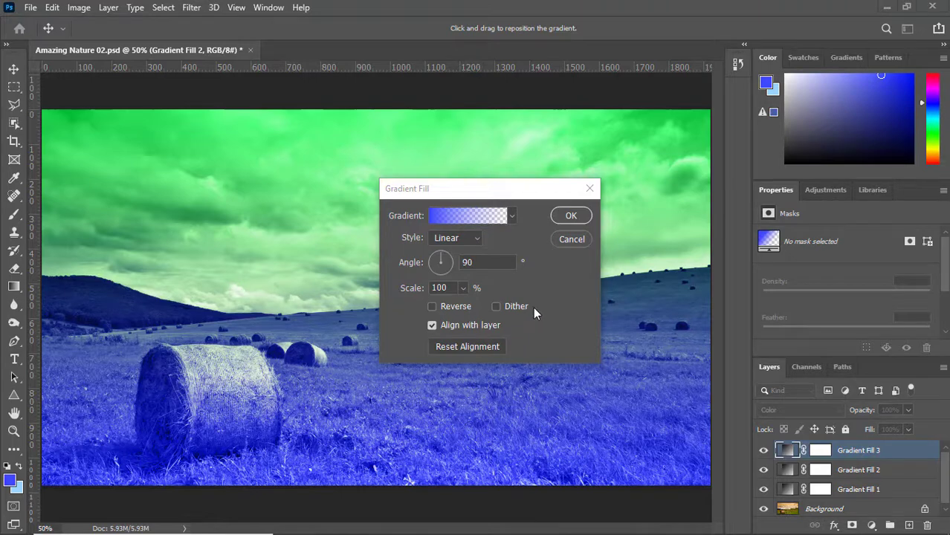
pyautogui.click(512, 216)
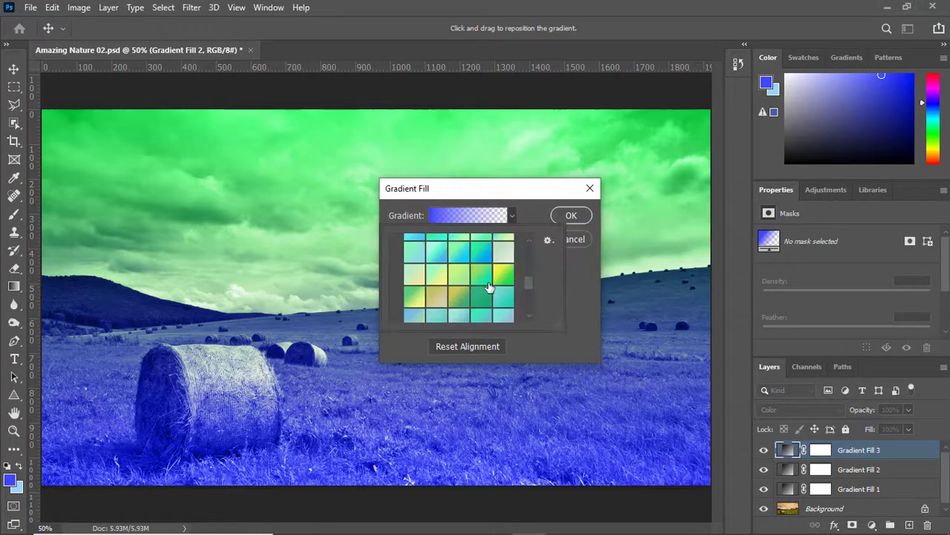
pyautogui.scroll(-3, 476, 291)
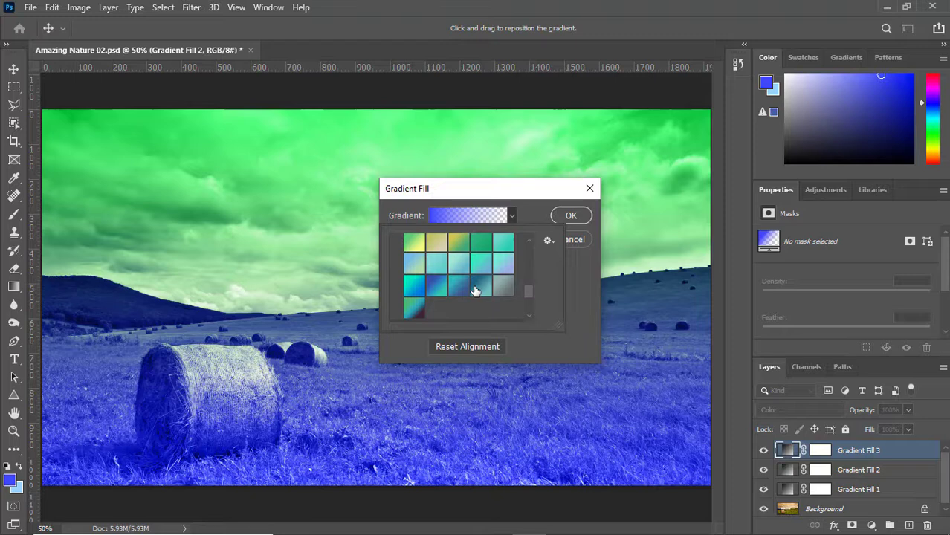
pyautogui.scroll(1, 477, 290)
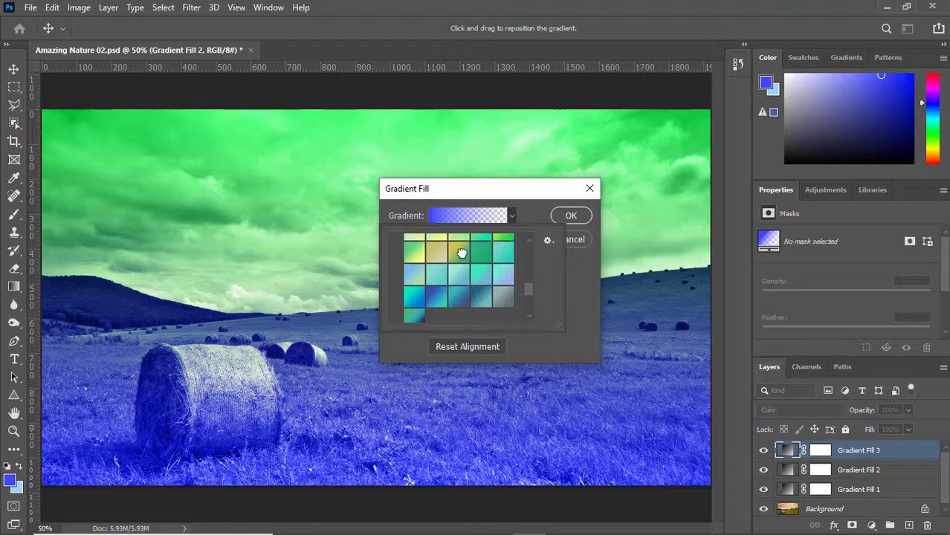
pyautogui.click(462, 254)
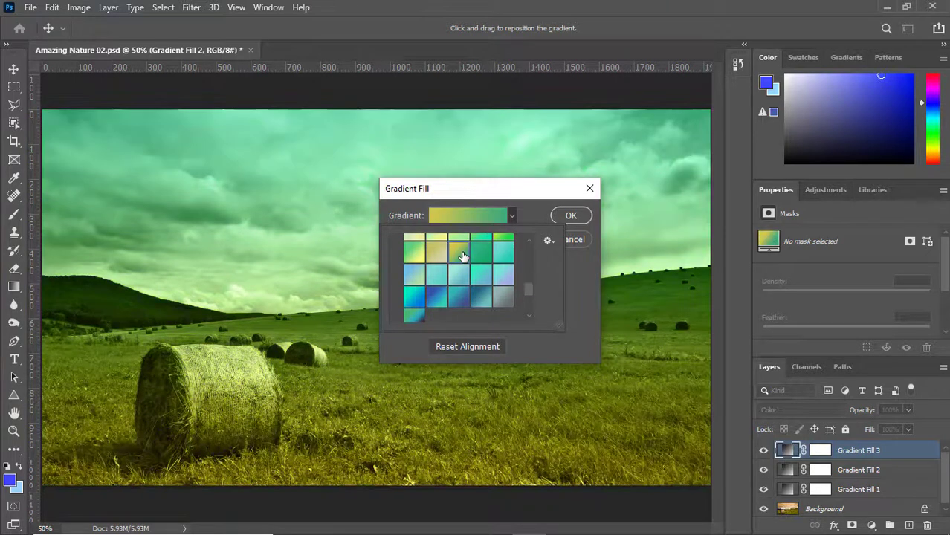
pyautogui.click(540, 207)
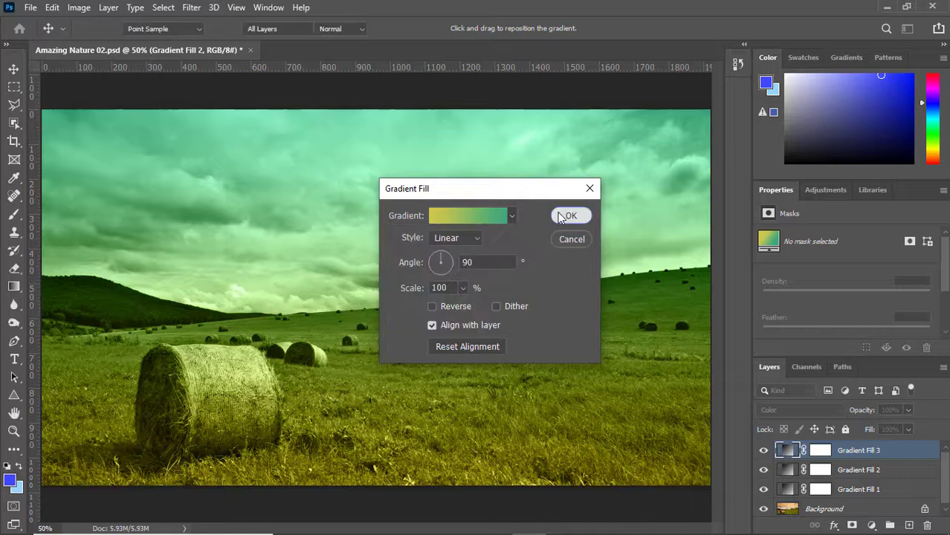
pyautogui.click(563, 215)
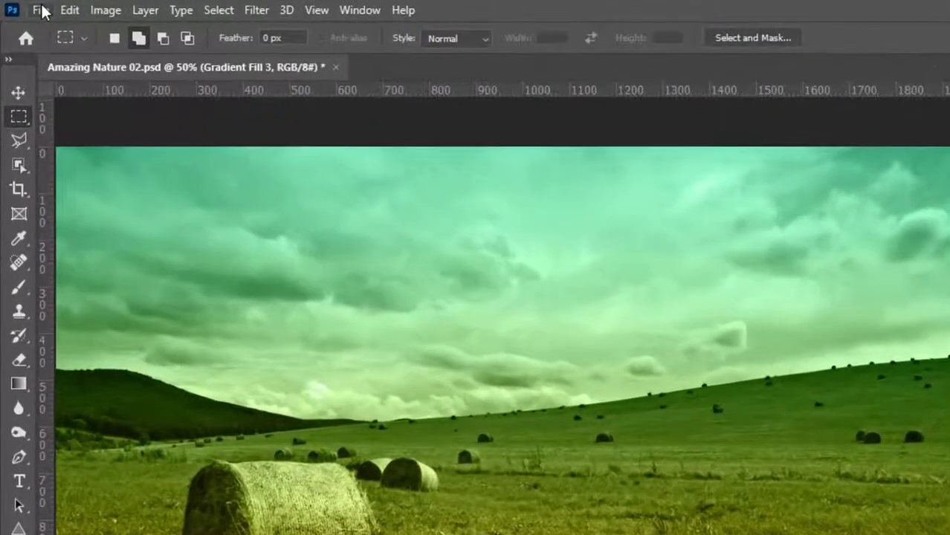
# Set up a Save for Web export using the JPEG High preset, with the preview fitted on screen.
pyautogui.click(30, 8)
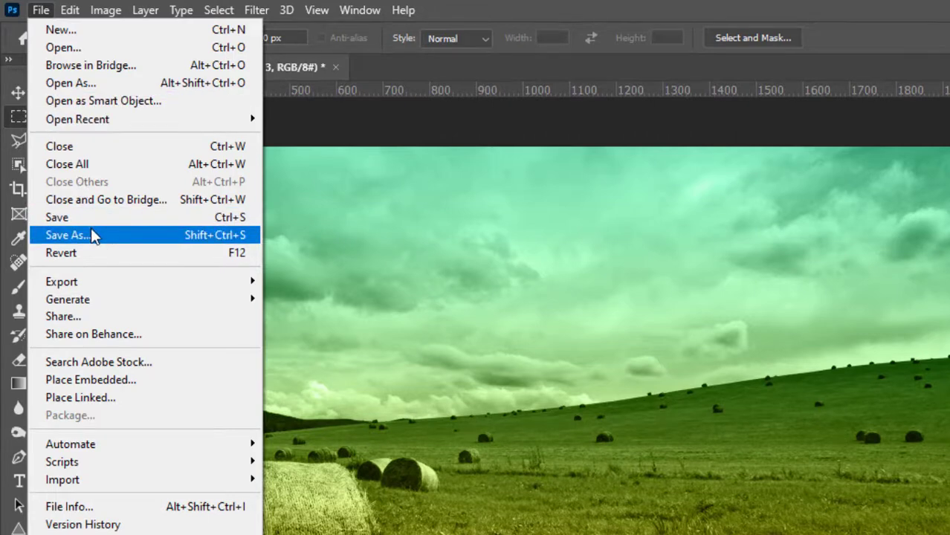
pyautogui.moveTo(109, 288)
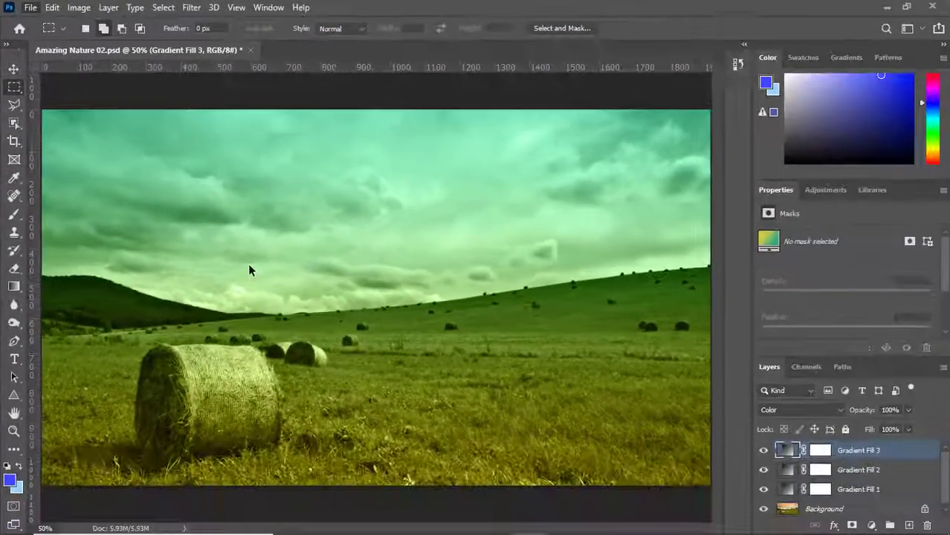
pyautogui.hotkey('alt', 'ctrl', 'shift', 's')
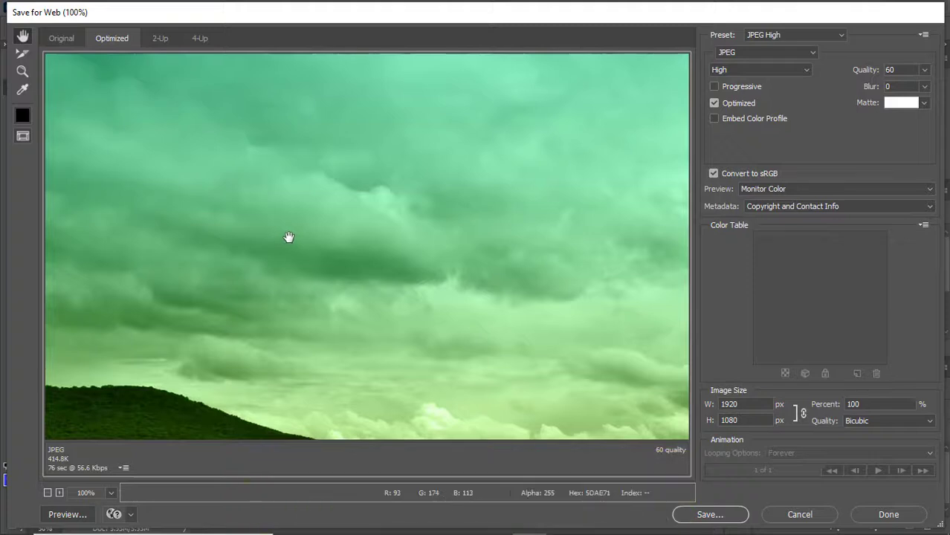
pyautogui.rightClick(296, 237)
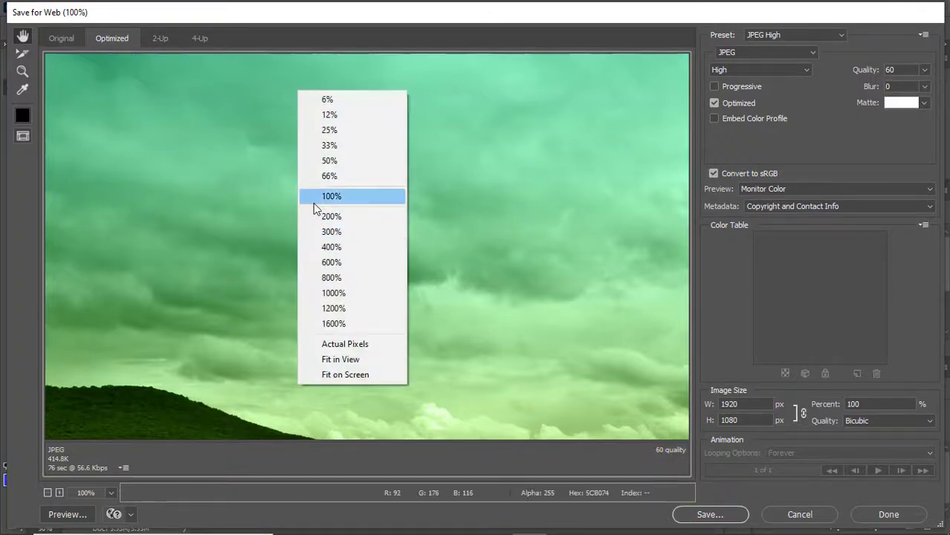
pyautogui.click(344, 376)
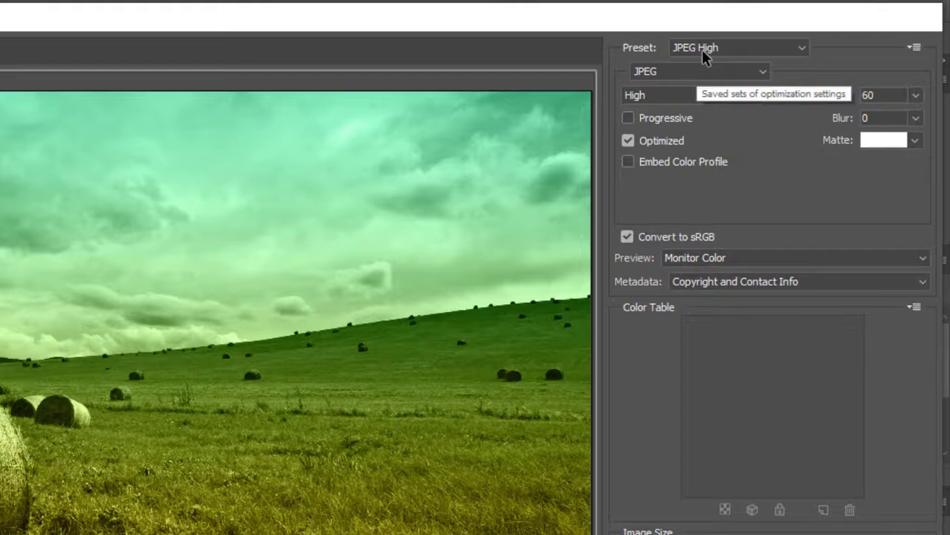
pyautogui.click(703, 52)
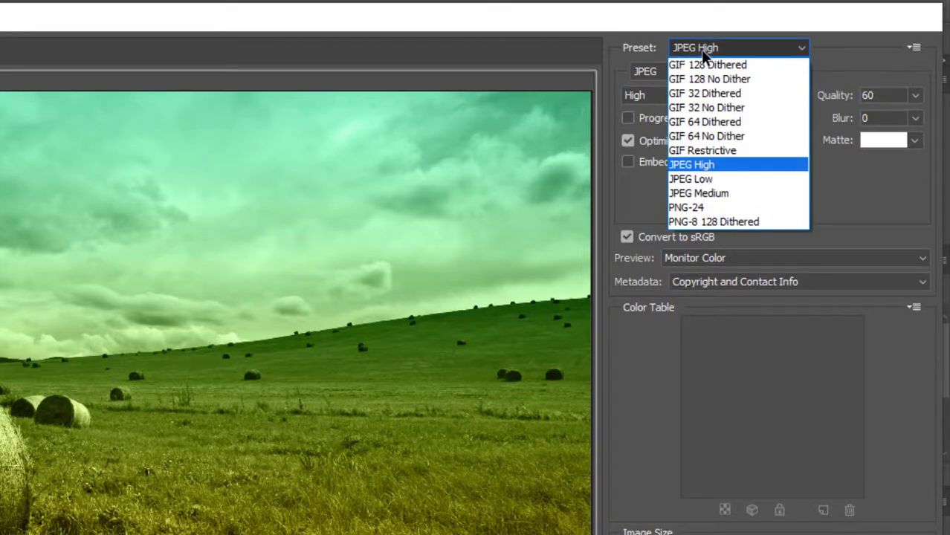
pyautogui.click(704, 55)
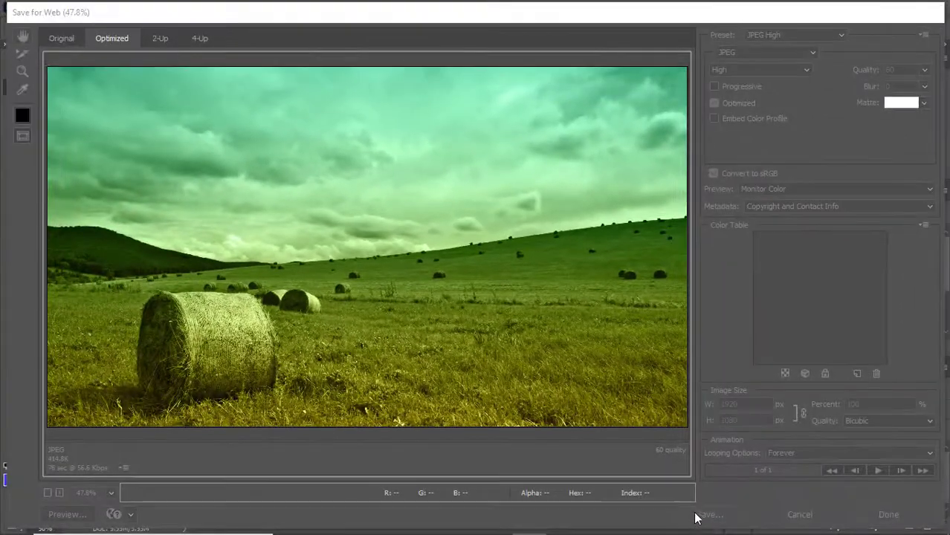
# Save the optimized image as Amazing-Nature-03.jpg alongside the earlier JPG exports, and save the changes to the PSD document.
pyautogui.click(690, 518)
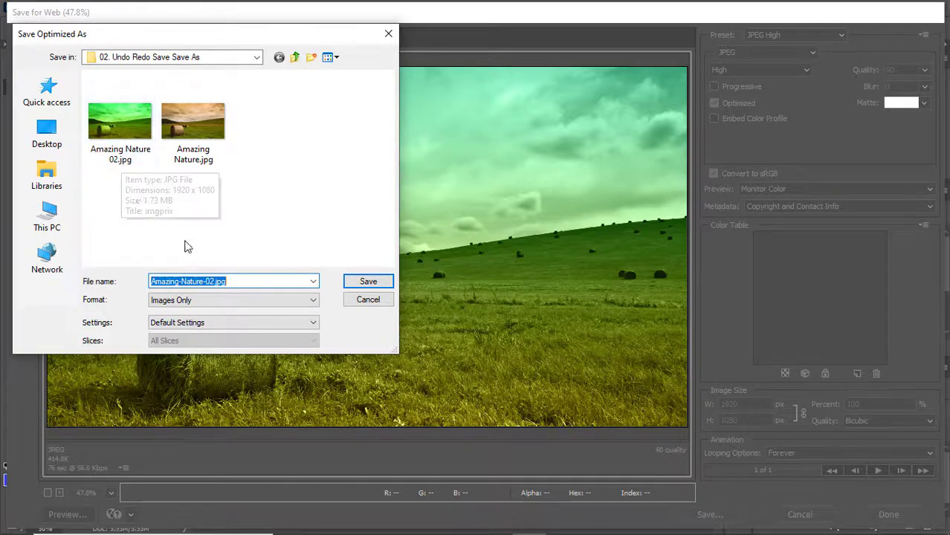
pyautogui.click(243, 282)
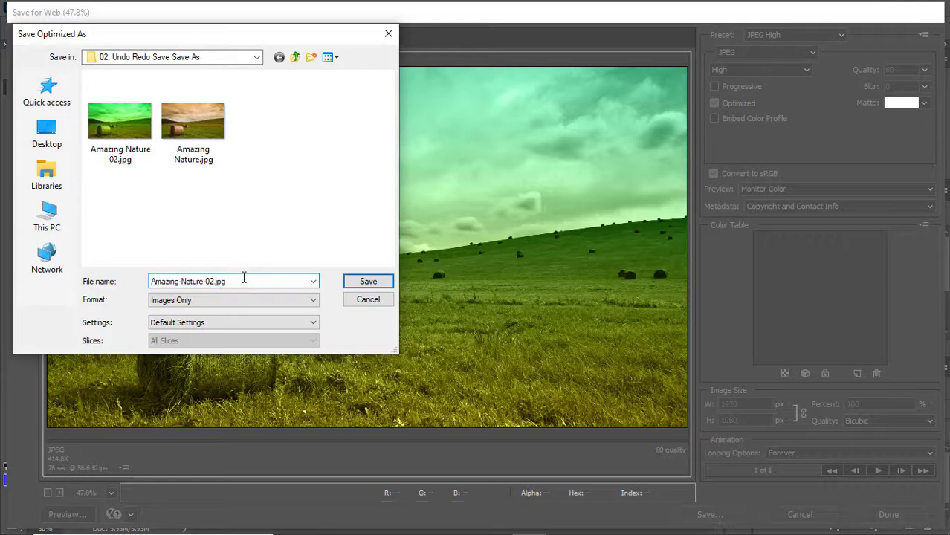
pyautogui.moveTo(214, 281); pyautogui.dragTo(209, 281)
pyautogui.write('3')
pyautogui.click(369, 282)
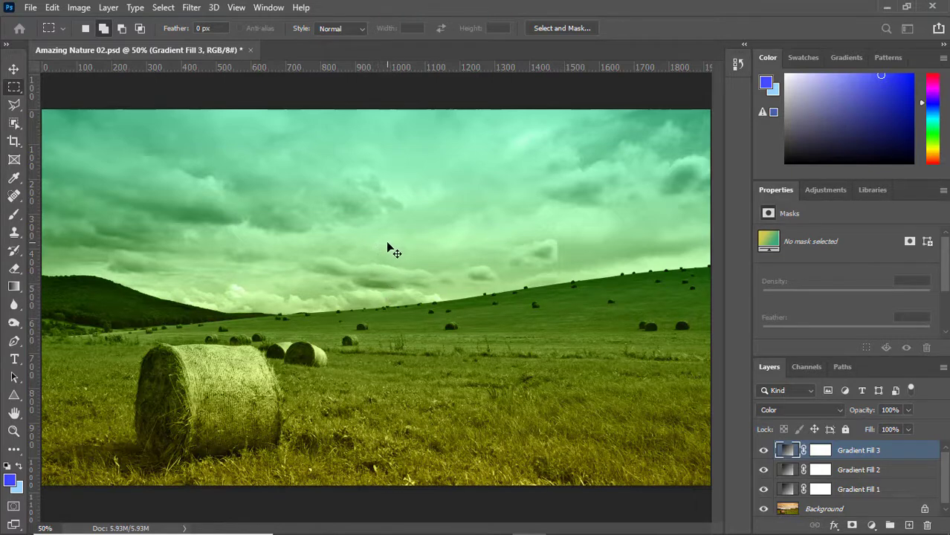
pyautogui.hotkey('ctrl', 's')
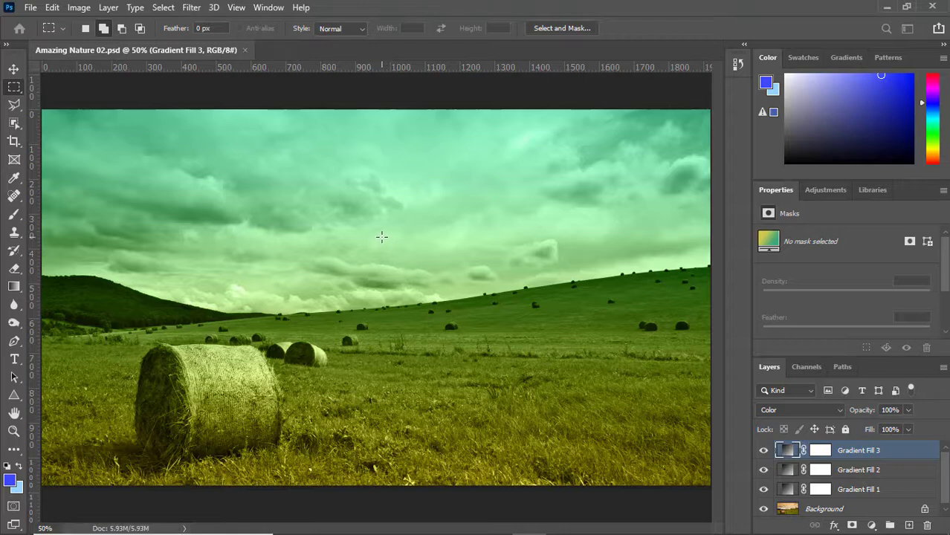